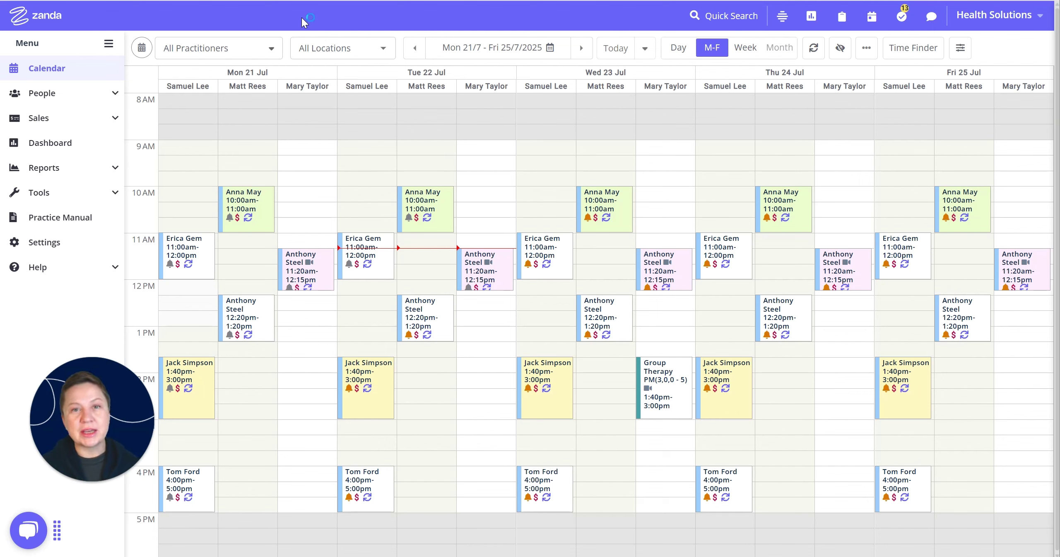
Open the Sales report from the financial reports.
click(115, 167)
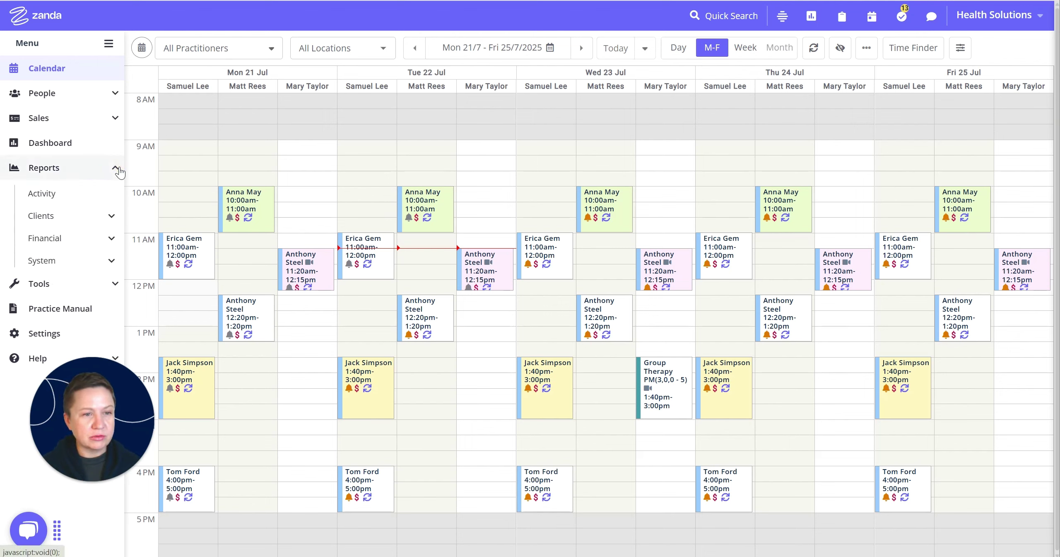
click(111, 239)
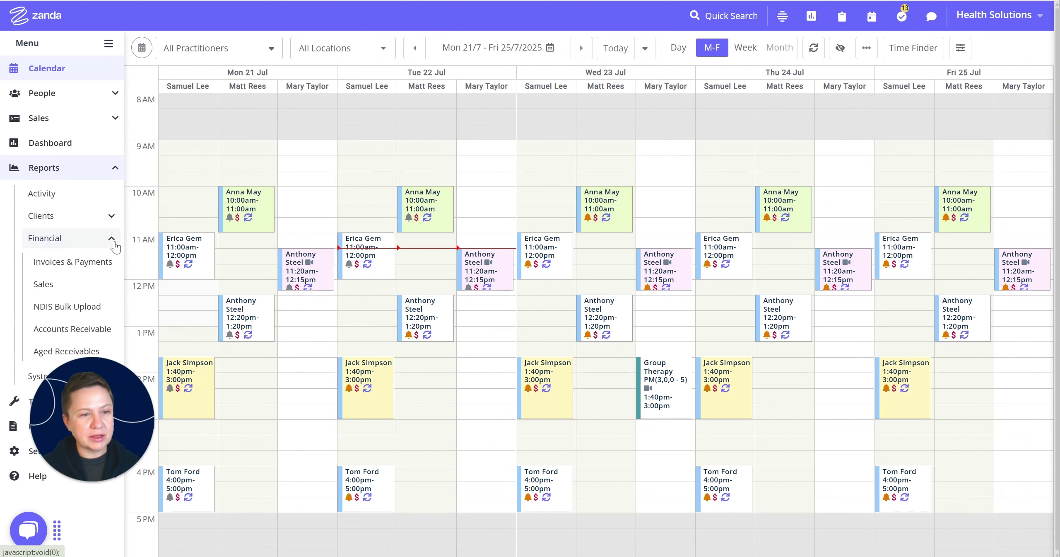
click(52, 285)
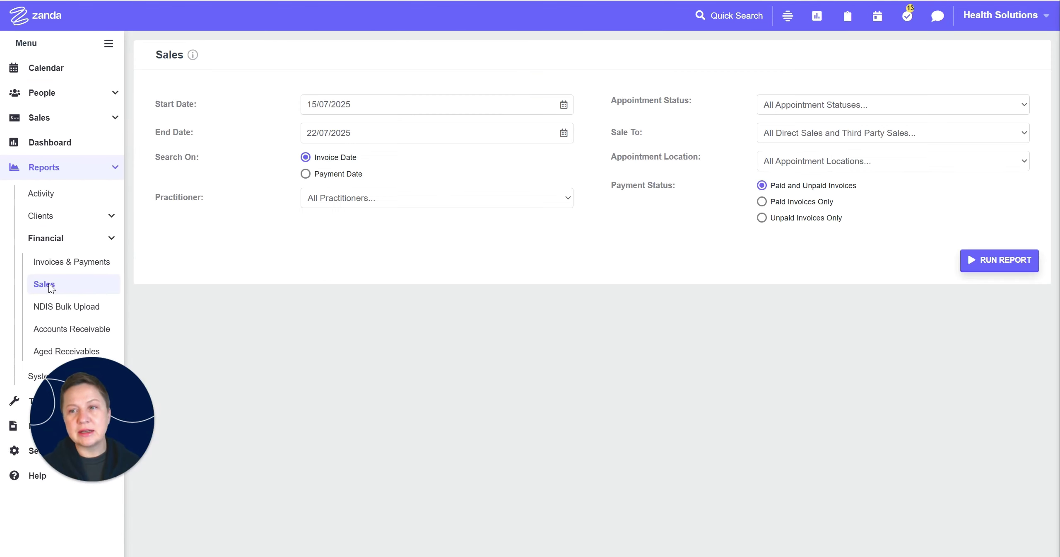
Set the Sales report period from 01/06/2025 to 30/06/2025 and run the report.
click(355, 103)
click(312, 128)
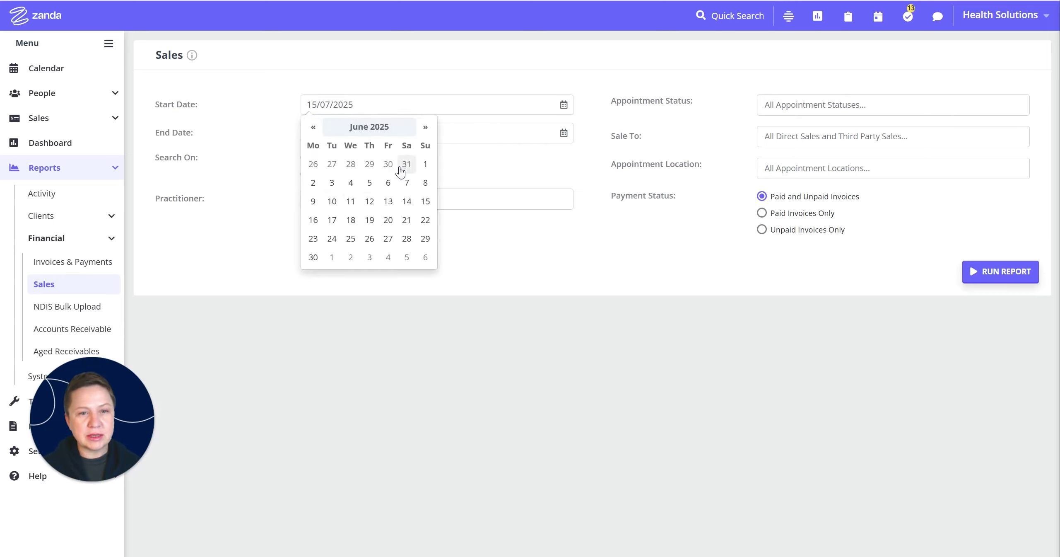
click(425, 165)
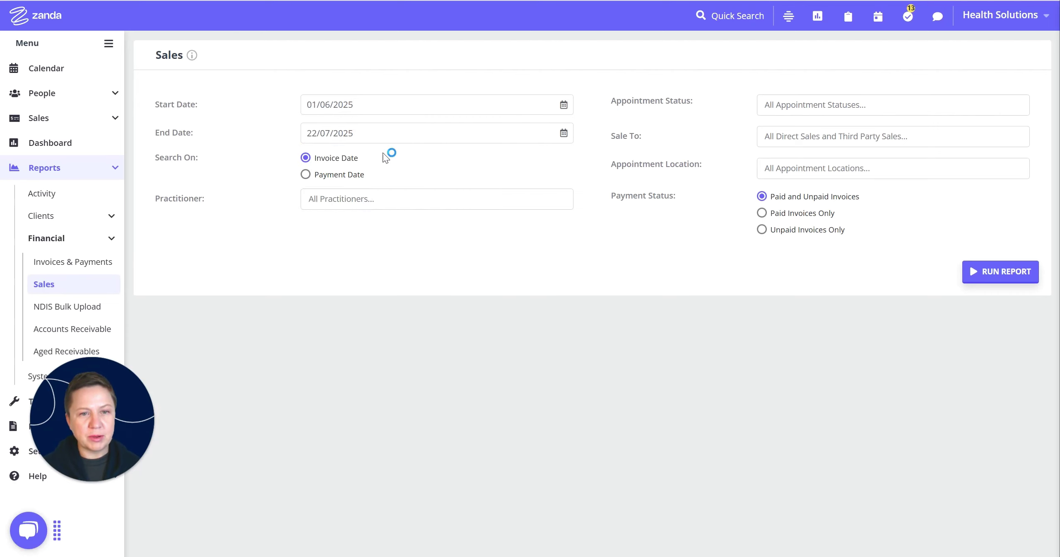
click(360, 132)
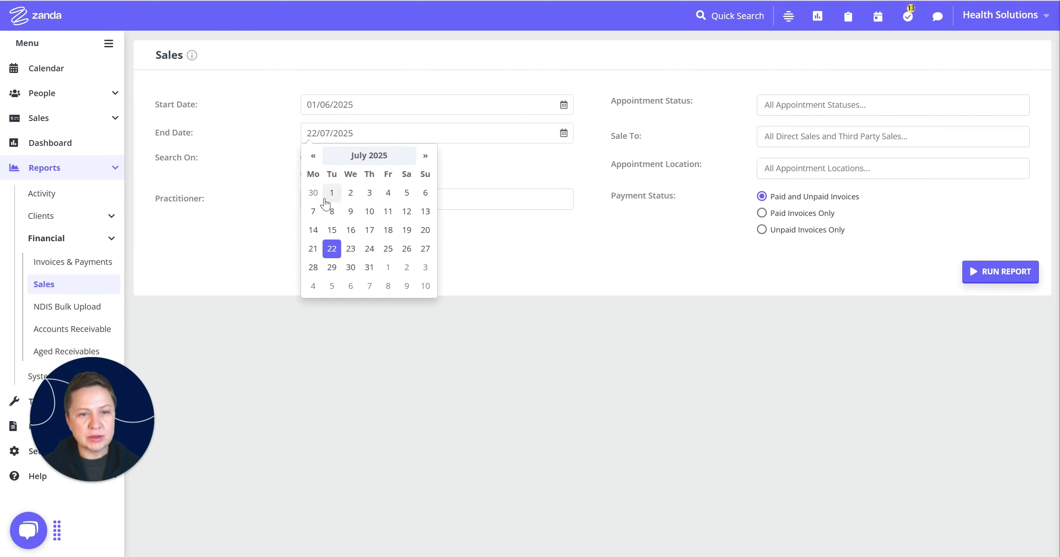
click(314, 194)
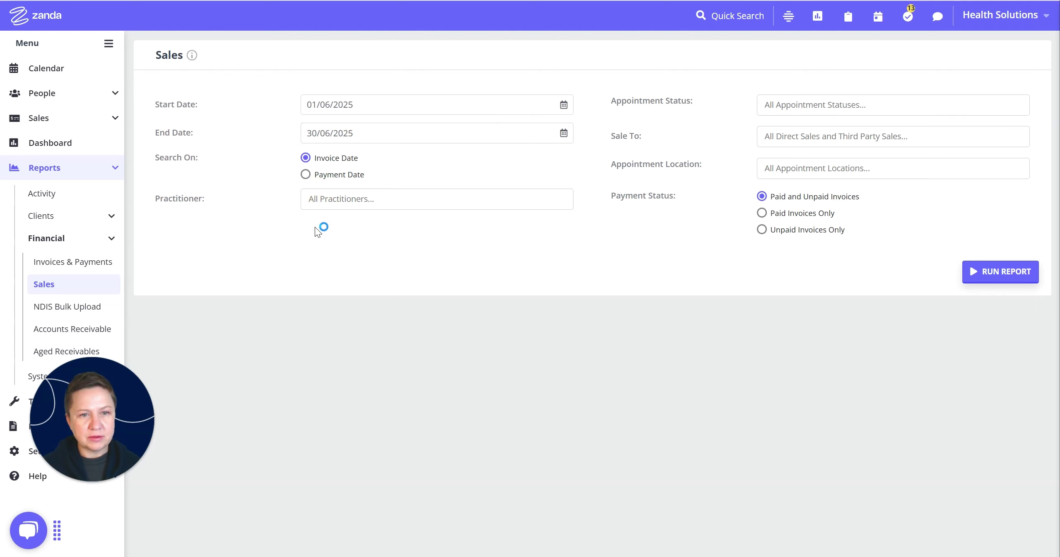
click(993, 277)
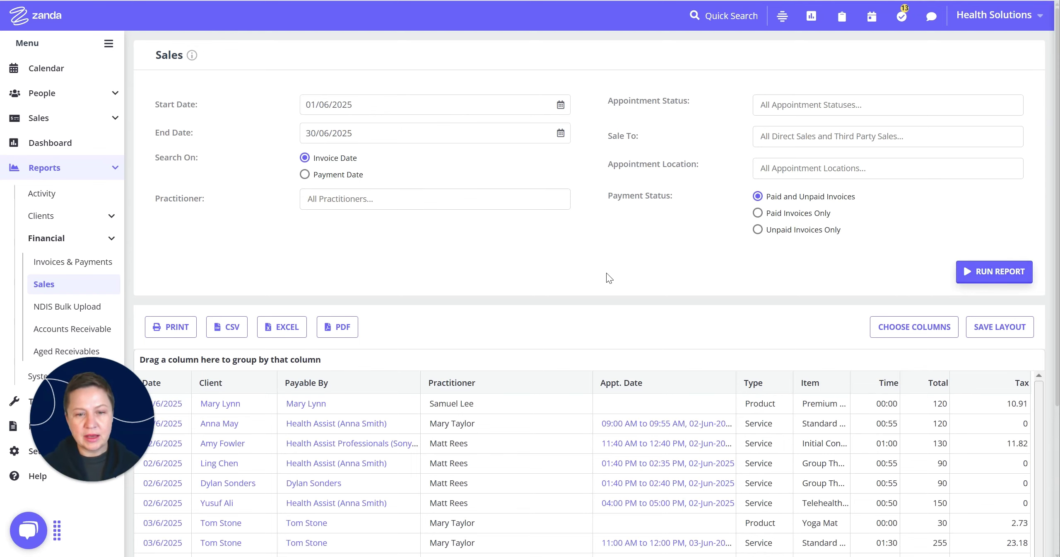
Look over the report results and sort the rows by Type in ascending order.
scroll(606, 277, down, 5)
scroll(613, 298, down, 2)
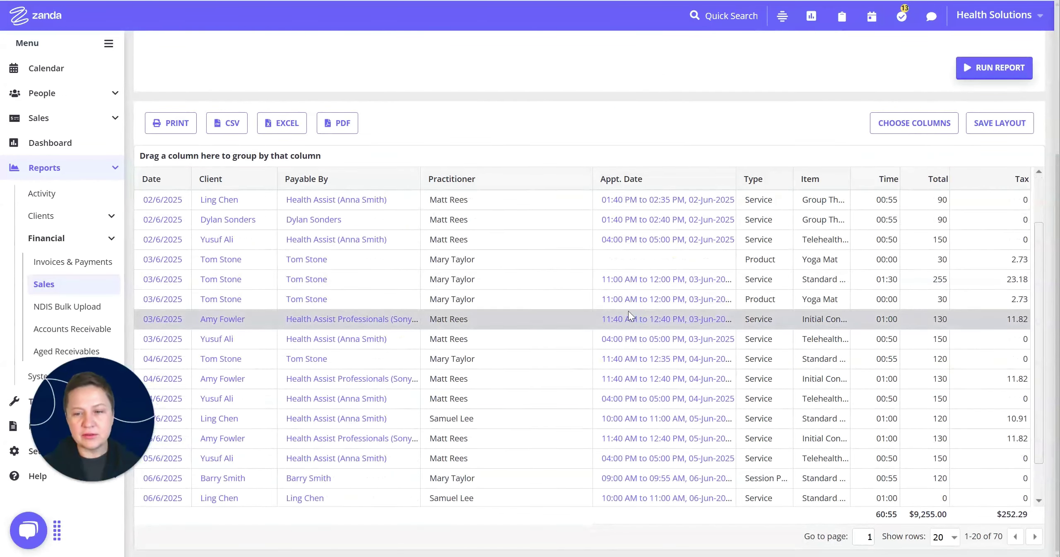
scroll(628, 310, up, 4)
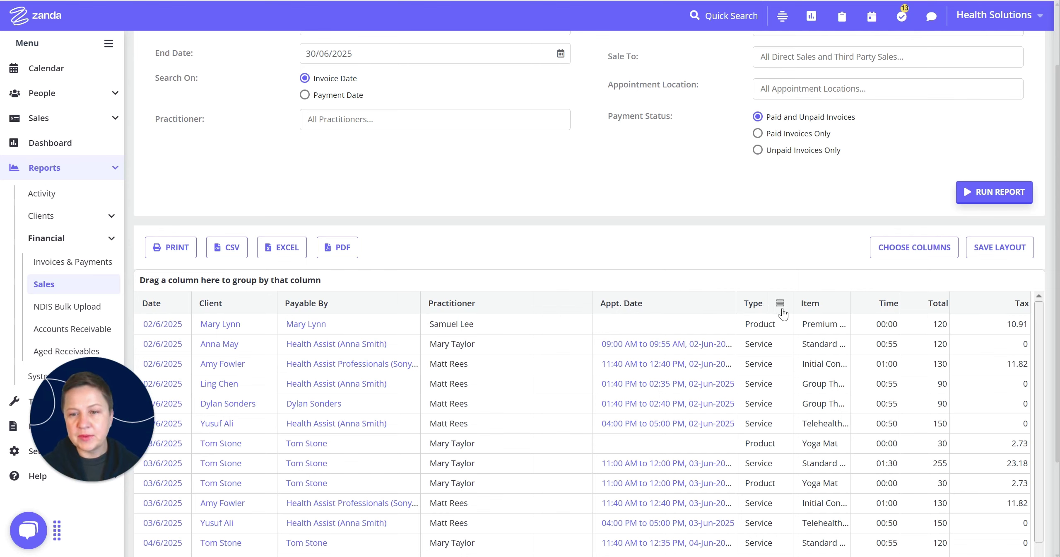
click(783, 308)
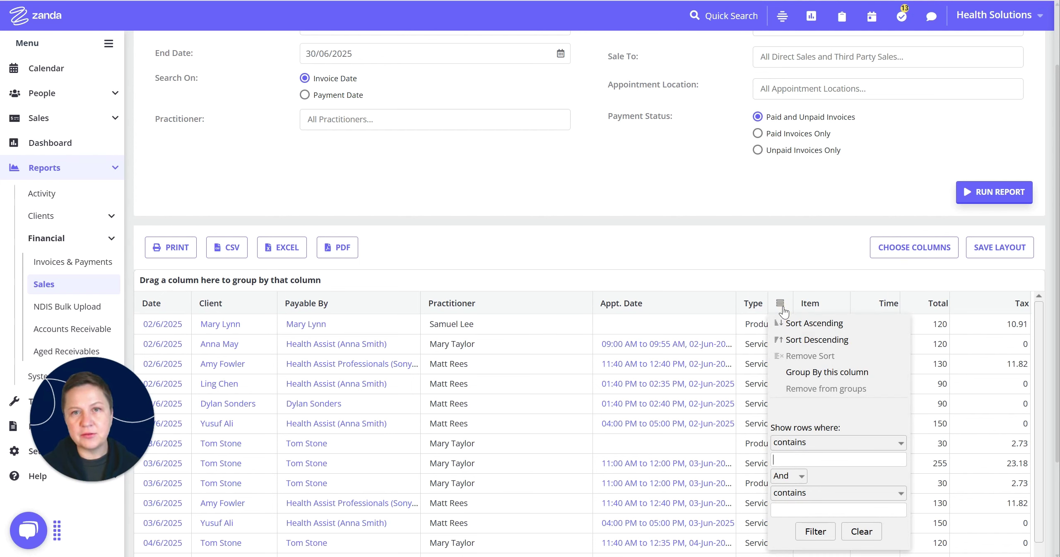
click(805, 325)
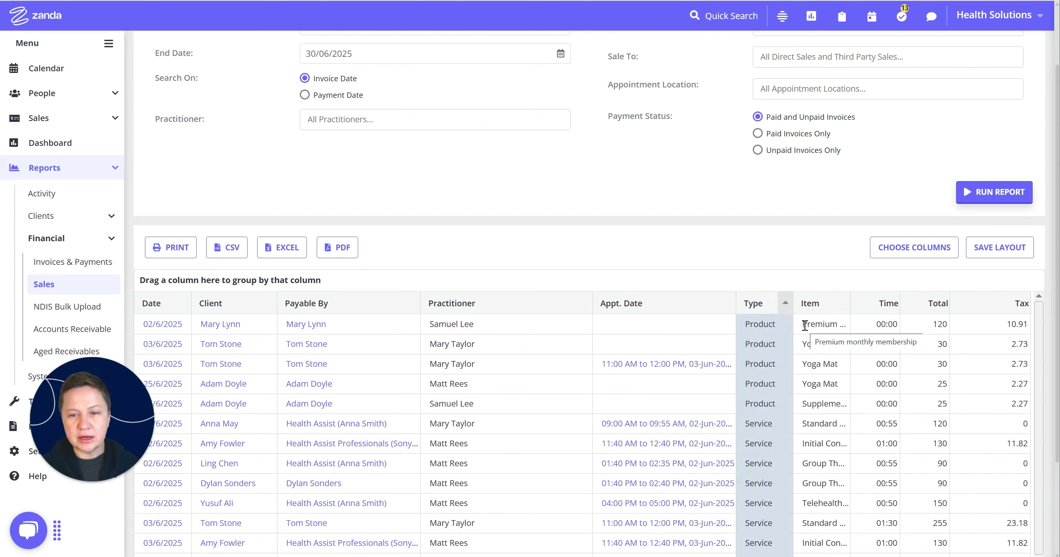
Reverse the Type sort to descending order, and remove the sort from the column.
click(785, 307)
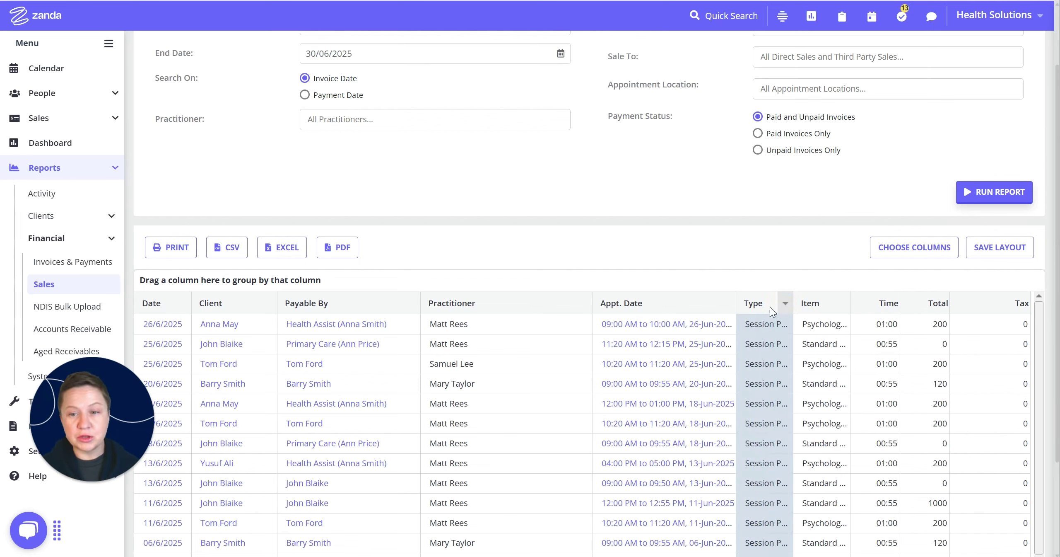
click(782, 305)
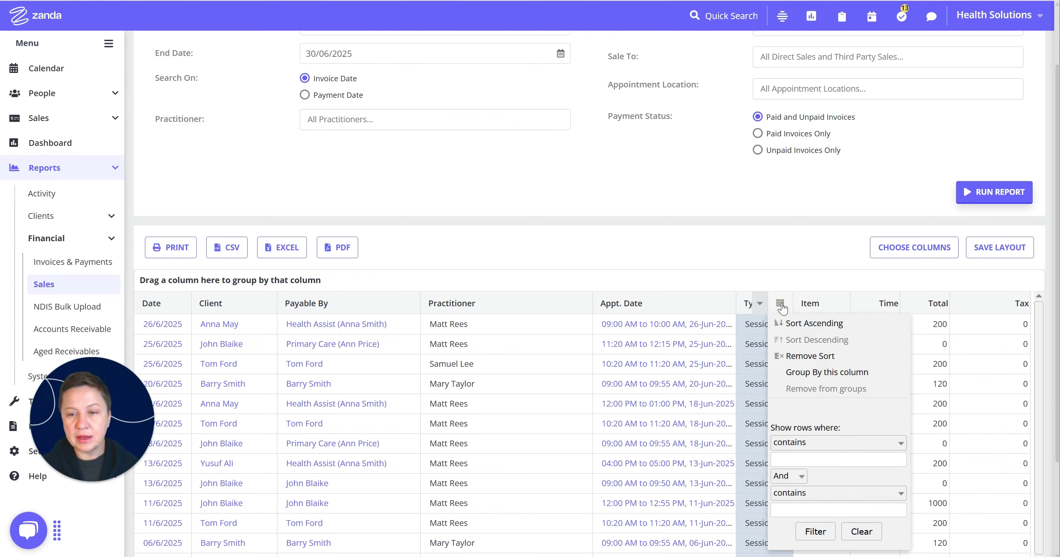
click(781, 357)
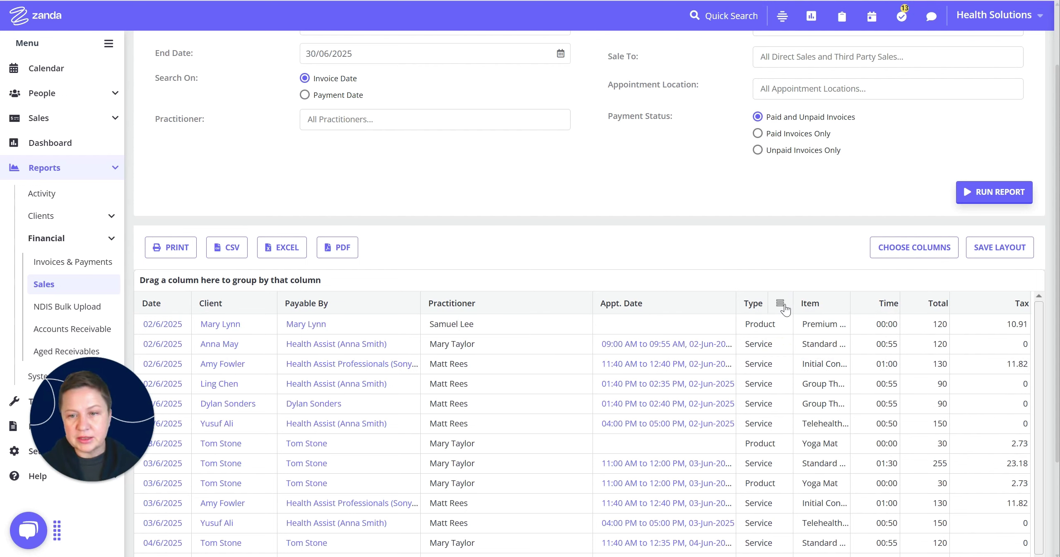
Group the report rows by the Type column and expand the Product group.
click(780, 303)
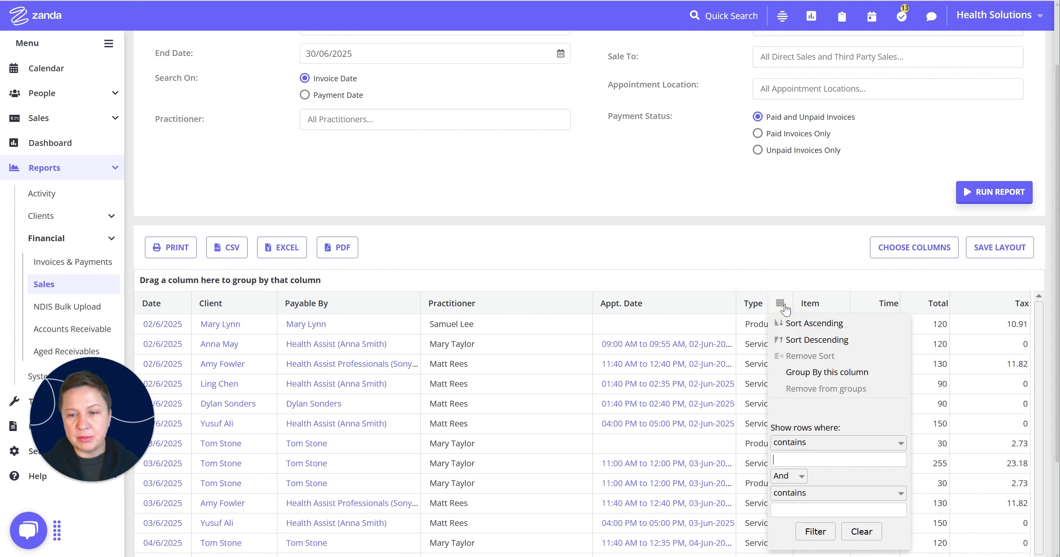
click(807, 373)
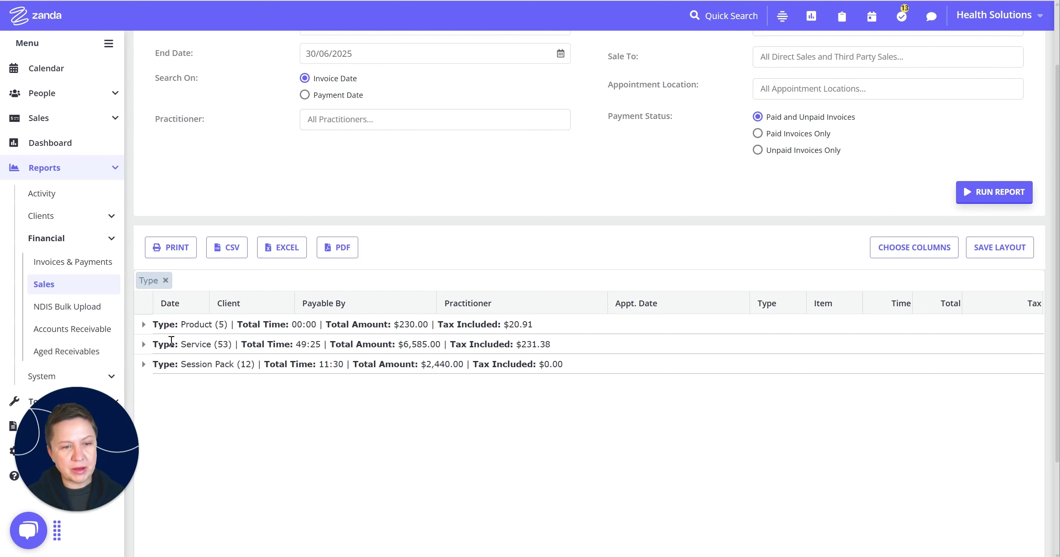
click(144, 325)
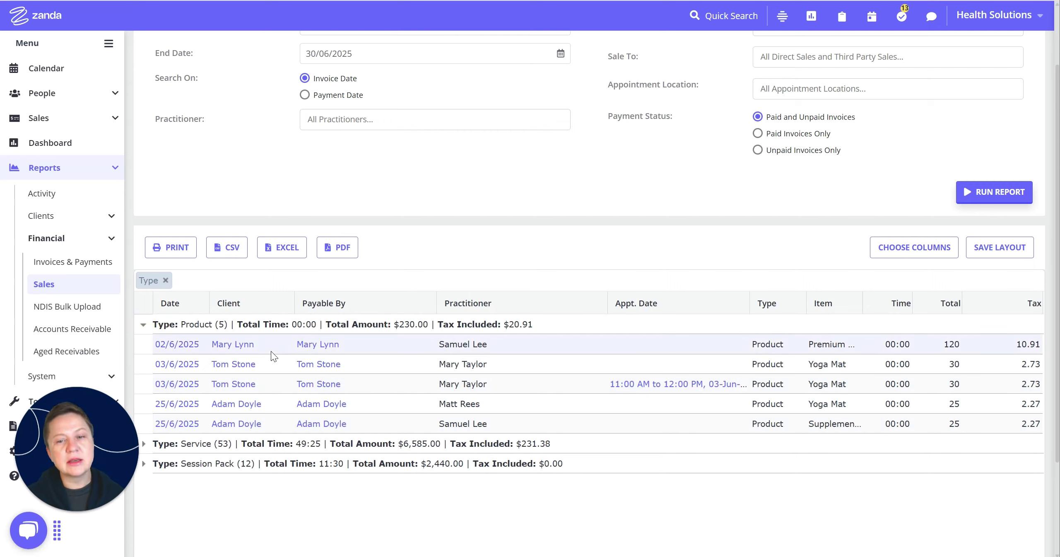
Collapse the Product group and remove the Type grouping from the report.
click(143, 324)
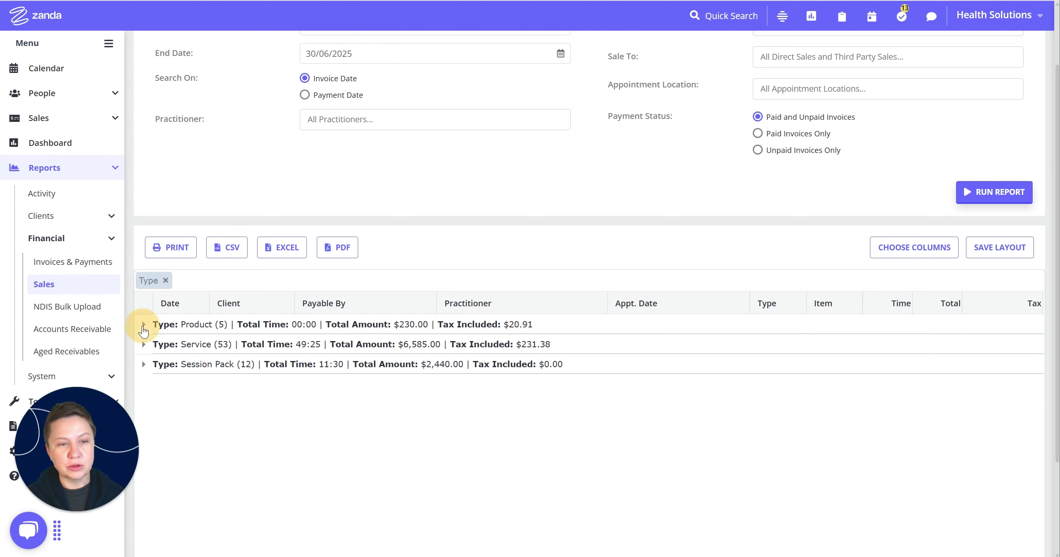
click(165, 282)
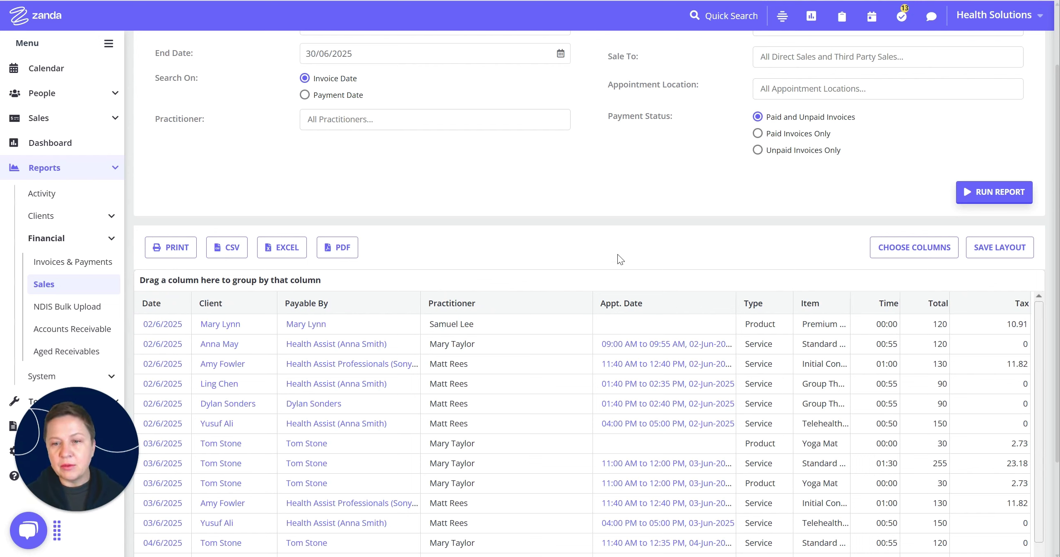
Examine the Item column's filter settings, including the available match conditions and the And/Or operators for combining two conditions.
click(837, 302)
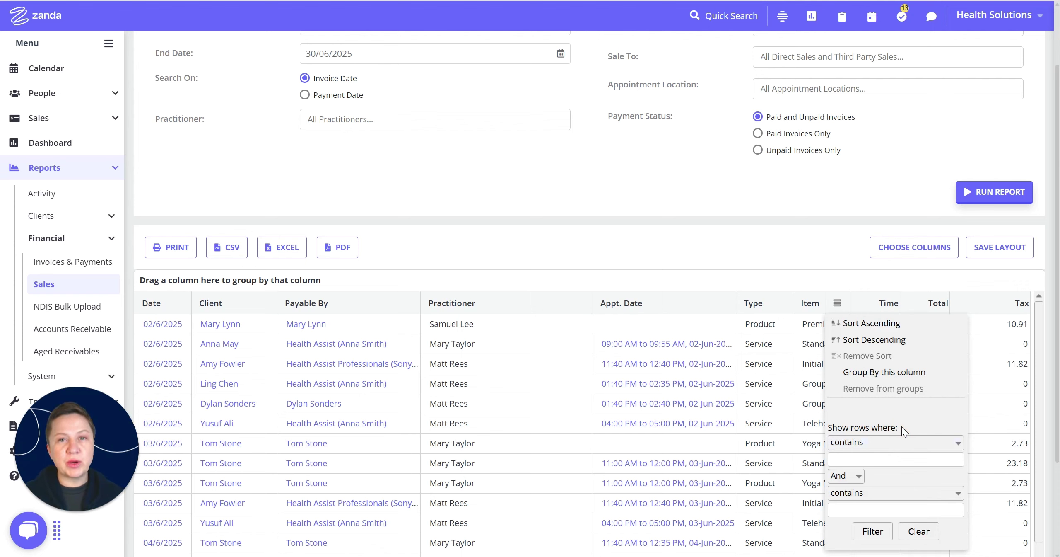
click(959, 443)
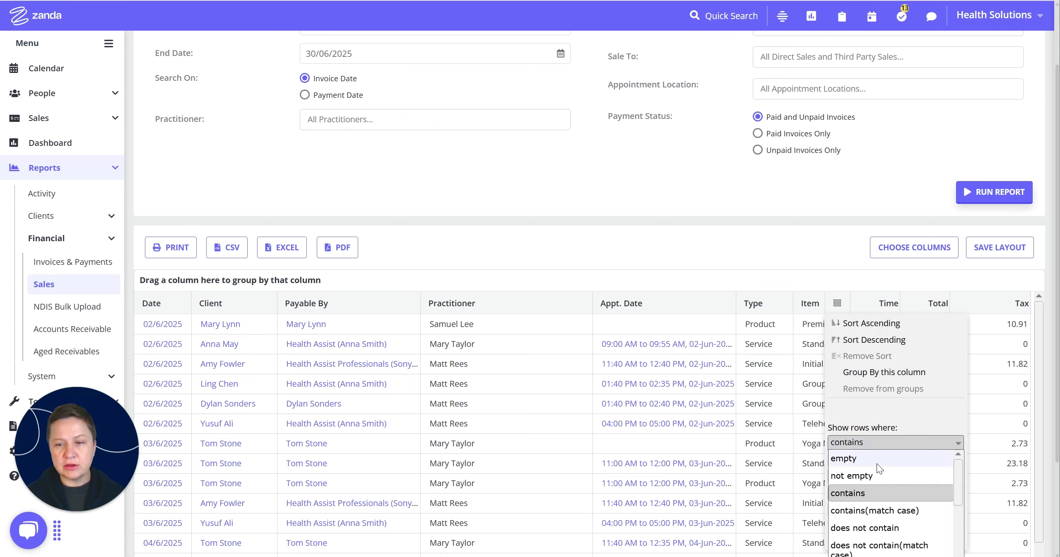
scroll(881, 478, down, 3)
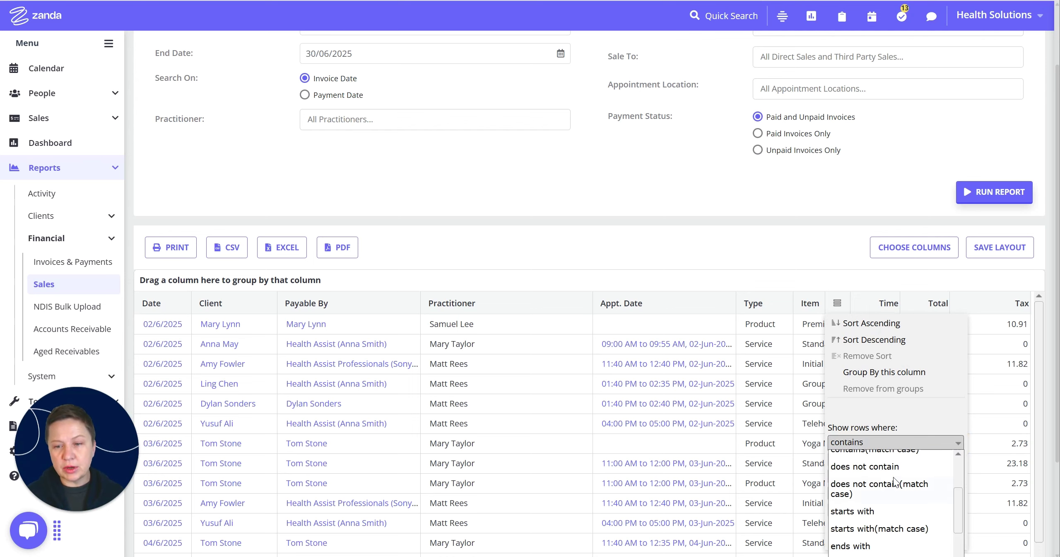
scroll(865, 484, down, 2)
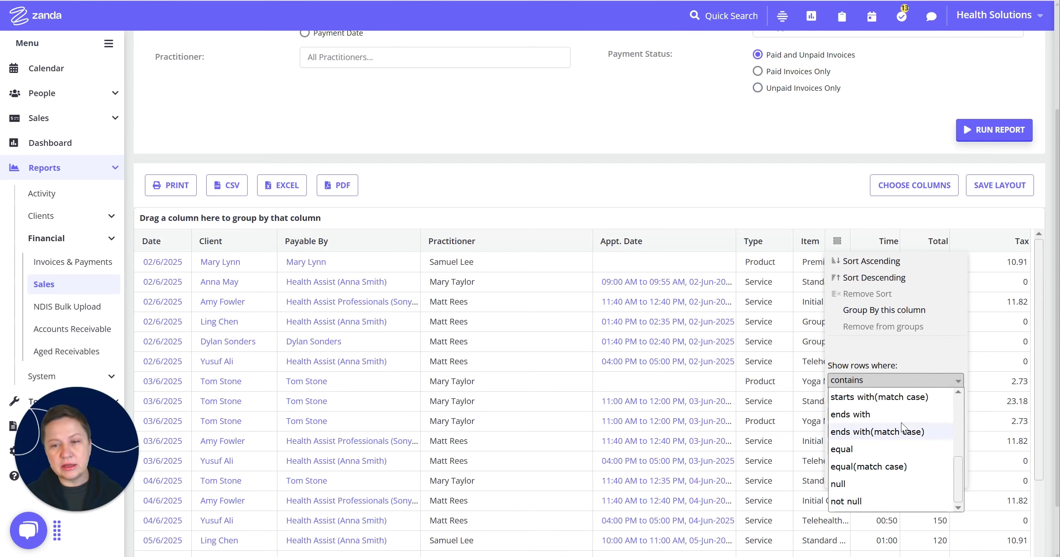
scroll(929, 394, up, 1)
click(958, 382)
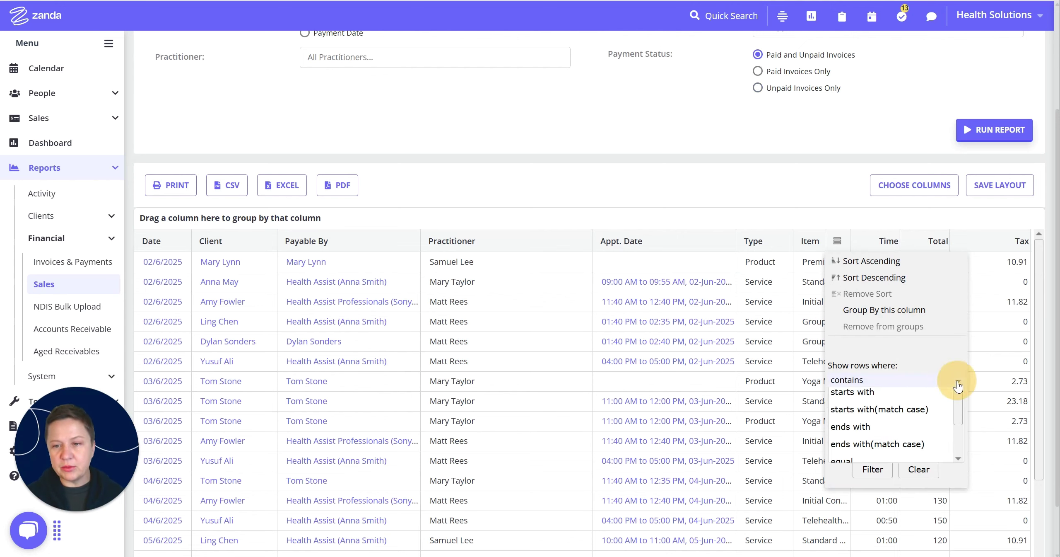
click(859, 414)
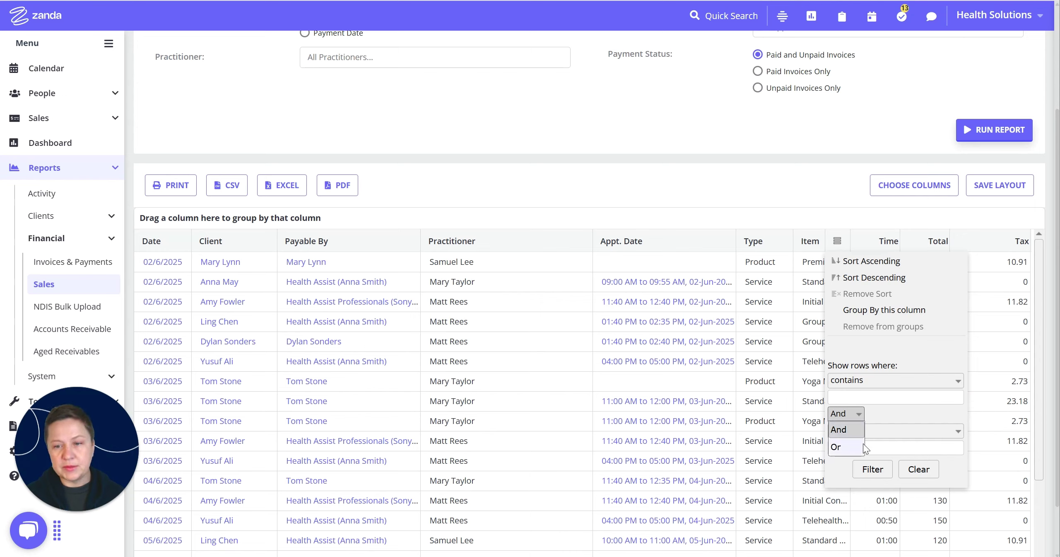
click(905, 414)
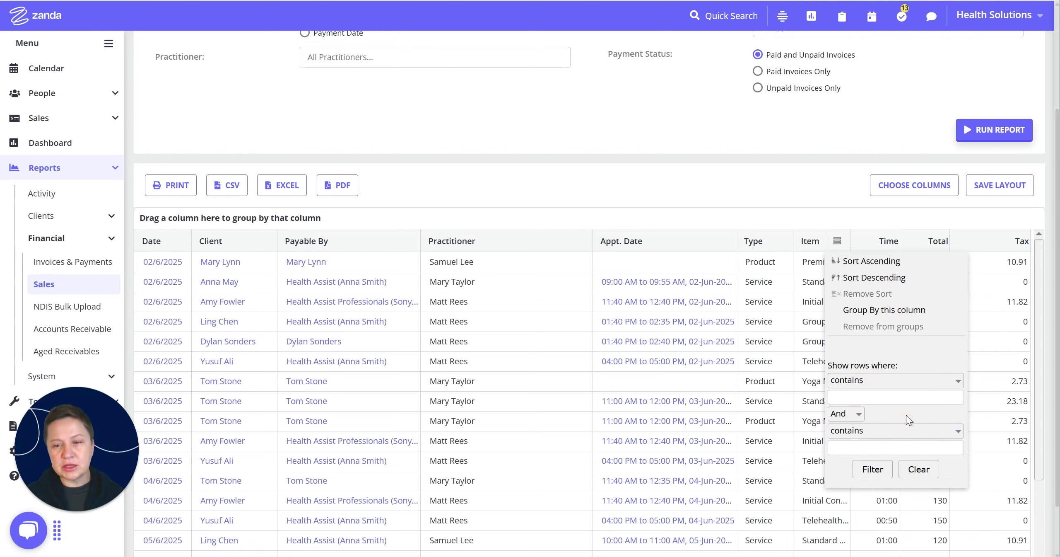
click(860, 444)
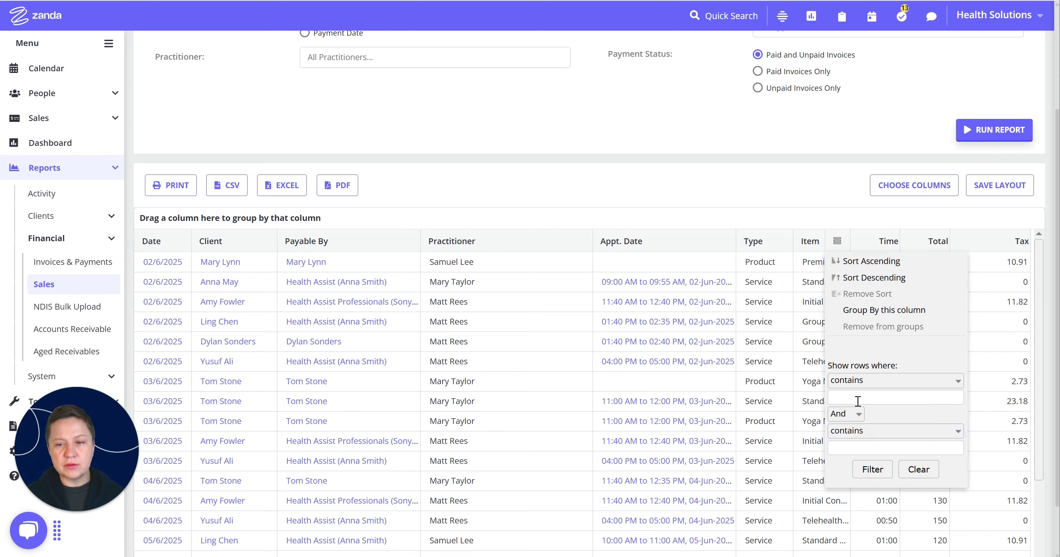
click(857, 403)
click(854, 448)
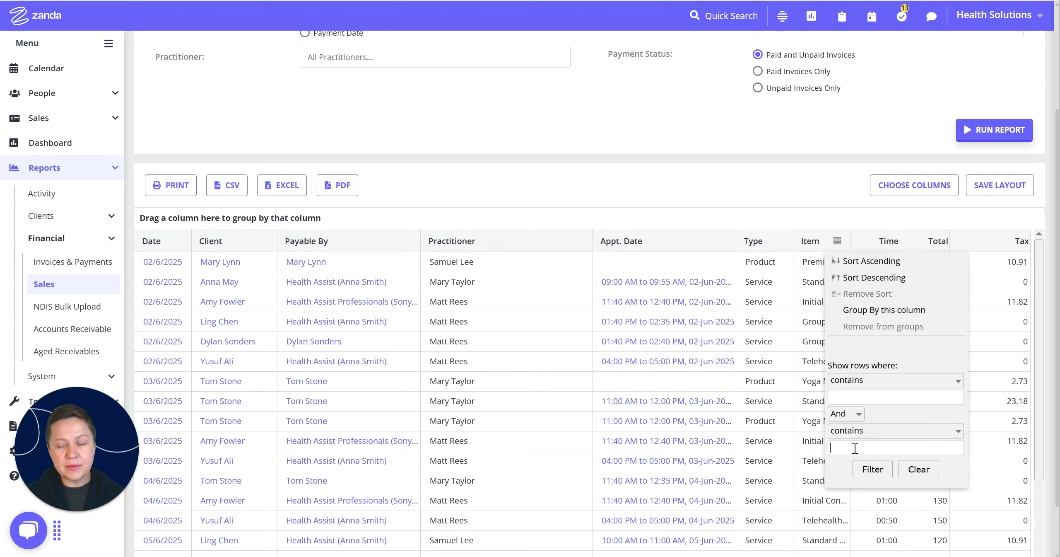
click(859, 418)
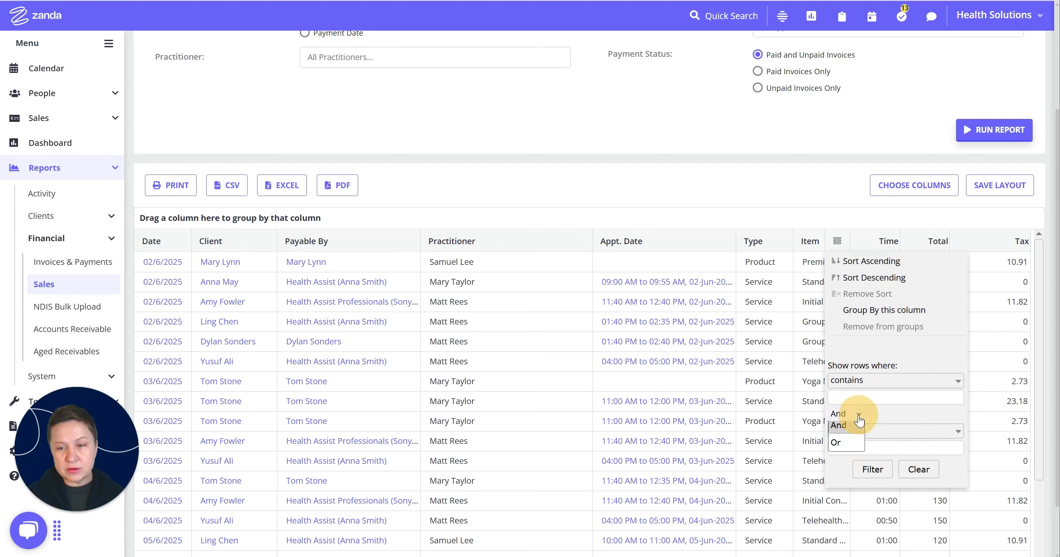
Filter the Item column to rows containing "group" and widen the column so the full item names fit.
click(875, 401)
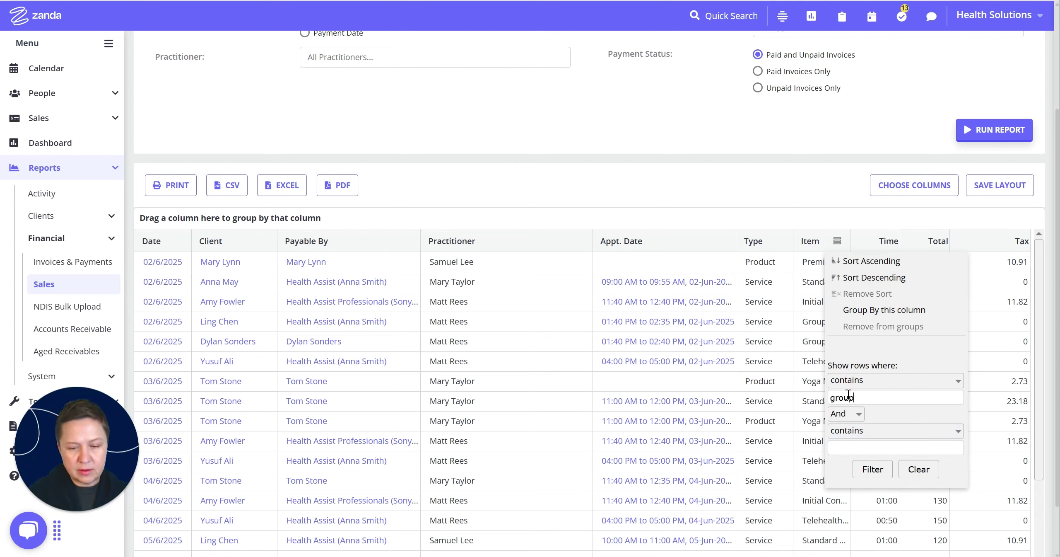
click(883, 469)
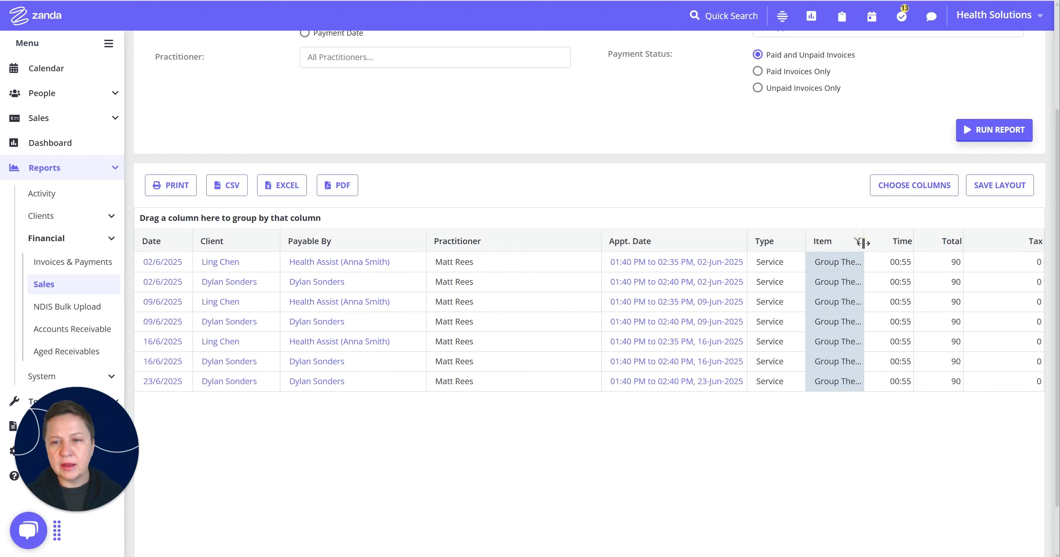
drag(864, 245, 912, 250)
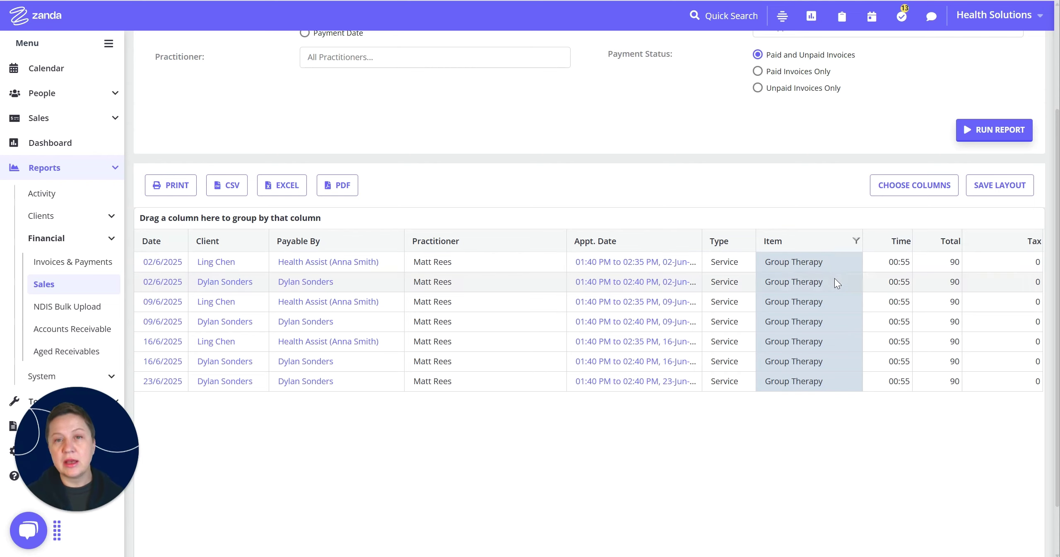
Clear the filter on the Item column to bring back all report rows.
click(853, 247)
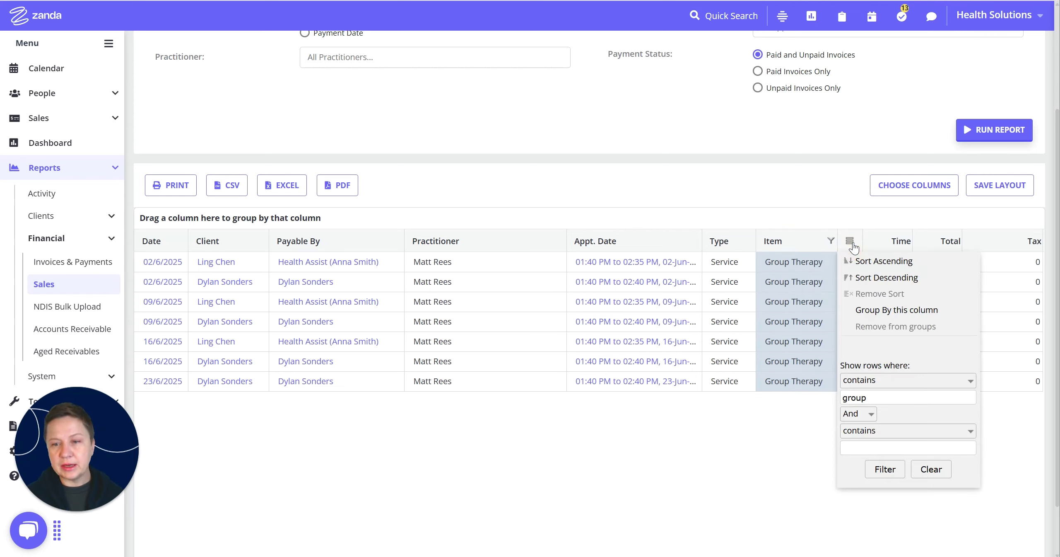
click(932, 469)
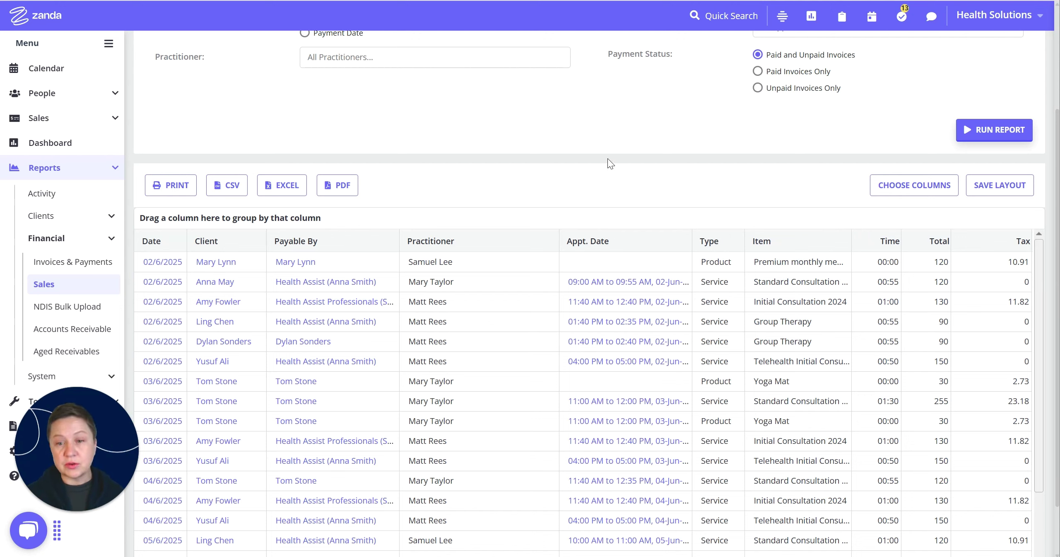
Review the sorting, grouping and filter options available for the Item column.
click(838, 242)
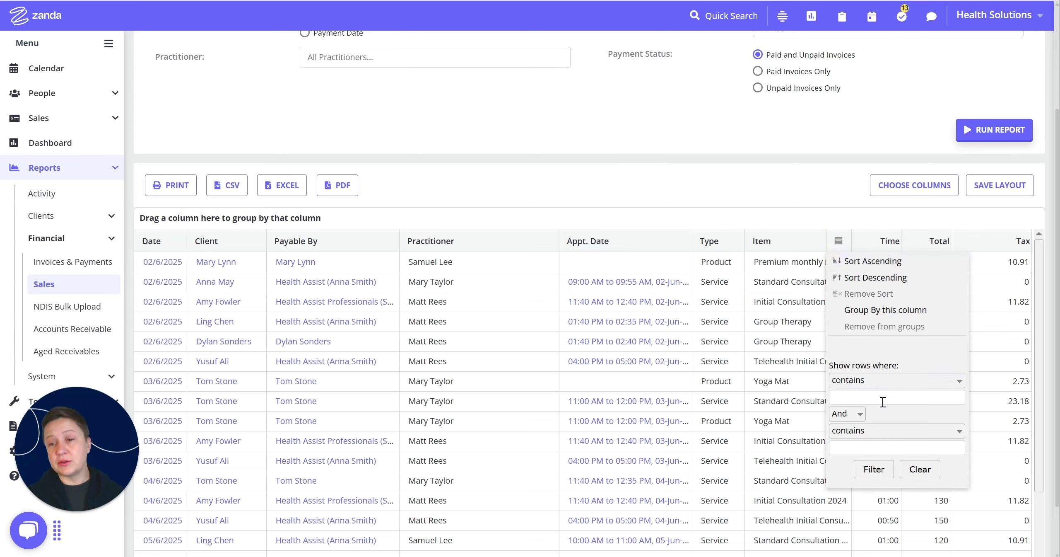
click(687, 203)
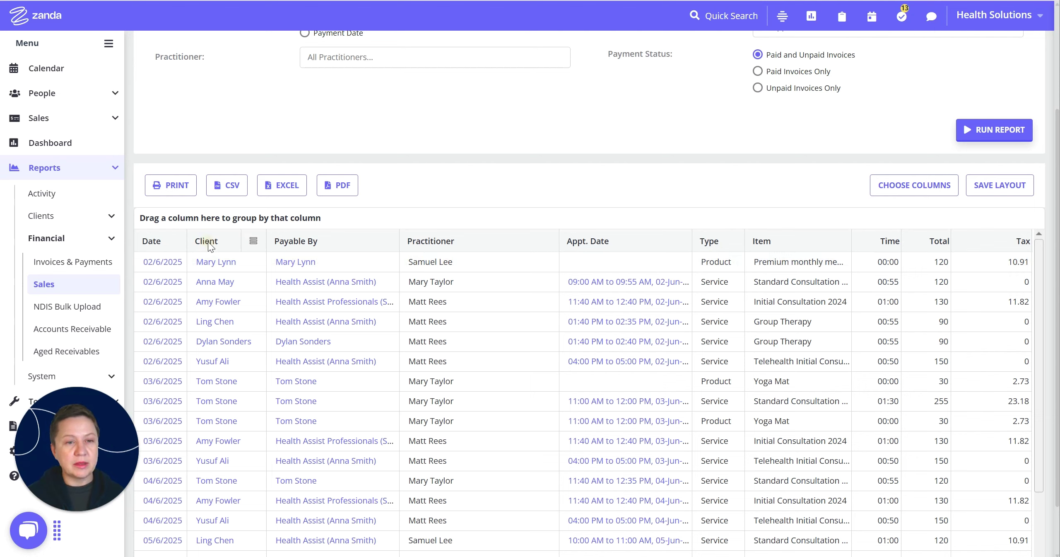
Group the report by Client and expand the fifth client's group to show the individual sales.
drag(209, 246, 178, 212)
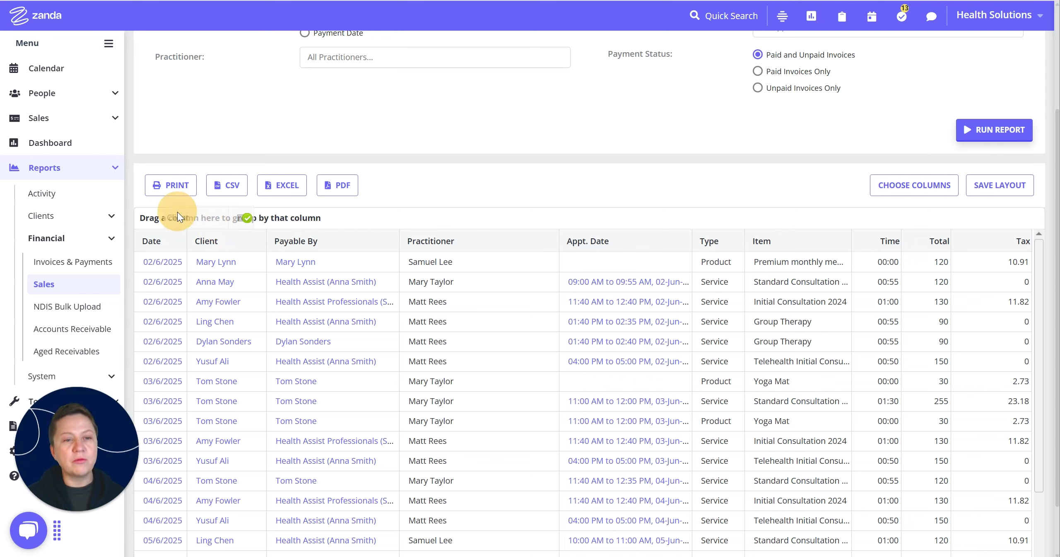
drag(177, 212, 177, 212)
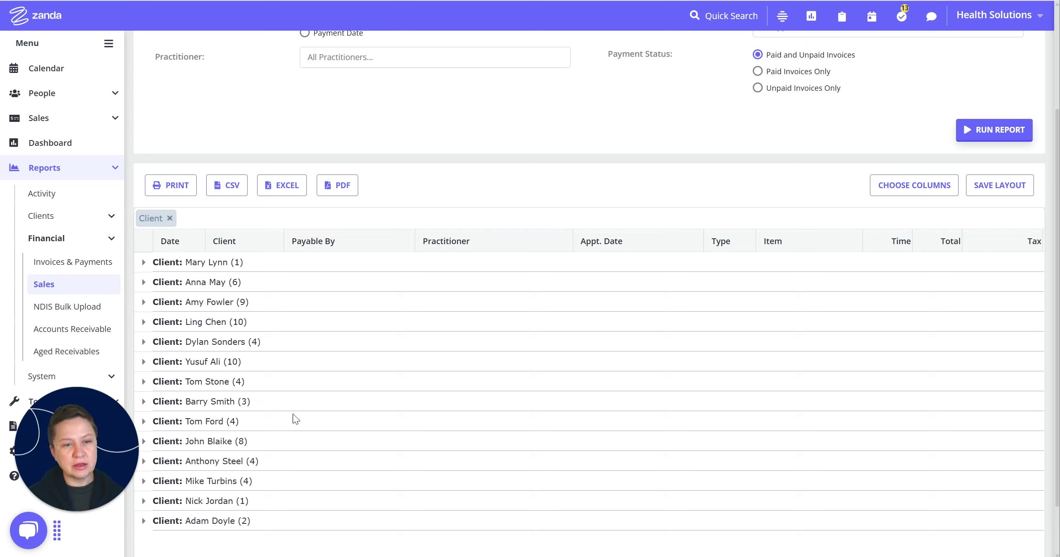
click(144, 342)
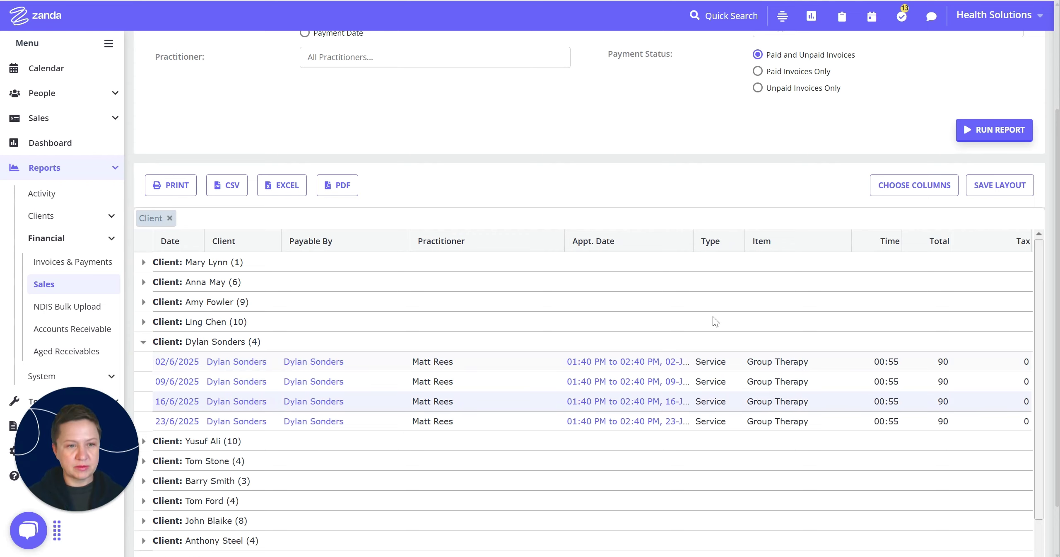
Replace the Client grouping with grouping by Type and, nested within it, by Item.
click(170, 218)
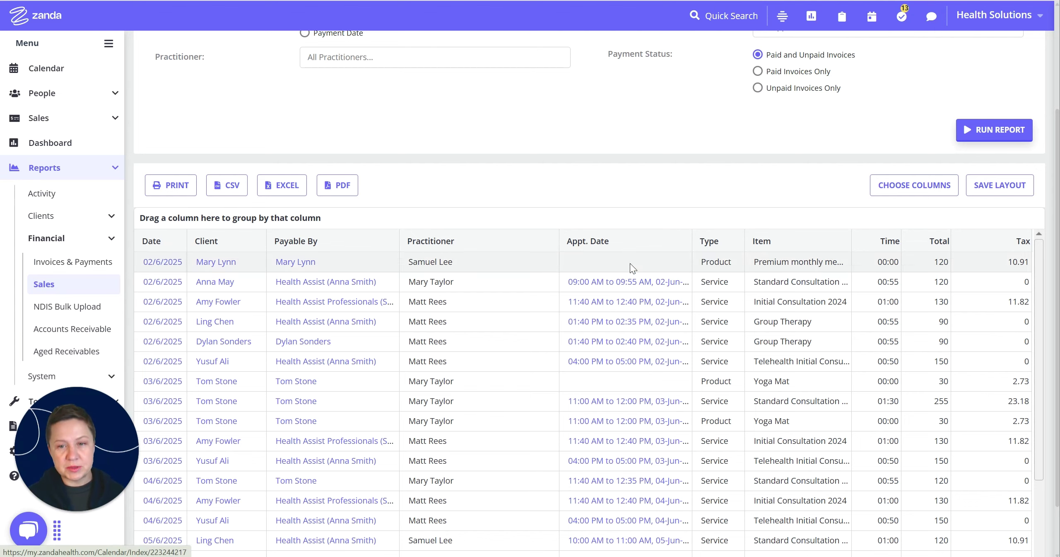
drag(705, 237, 285, 216)
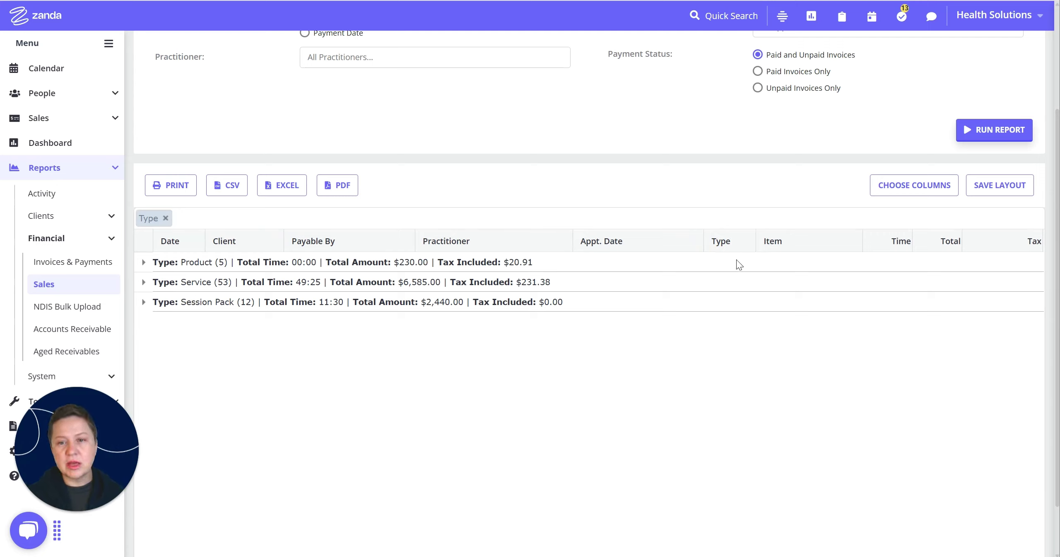
drag(766, 238, 478, 216)
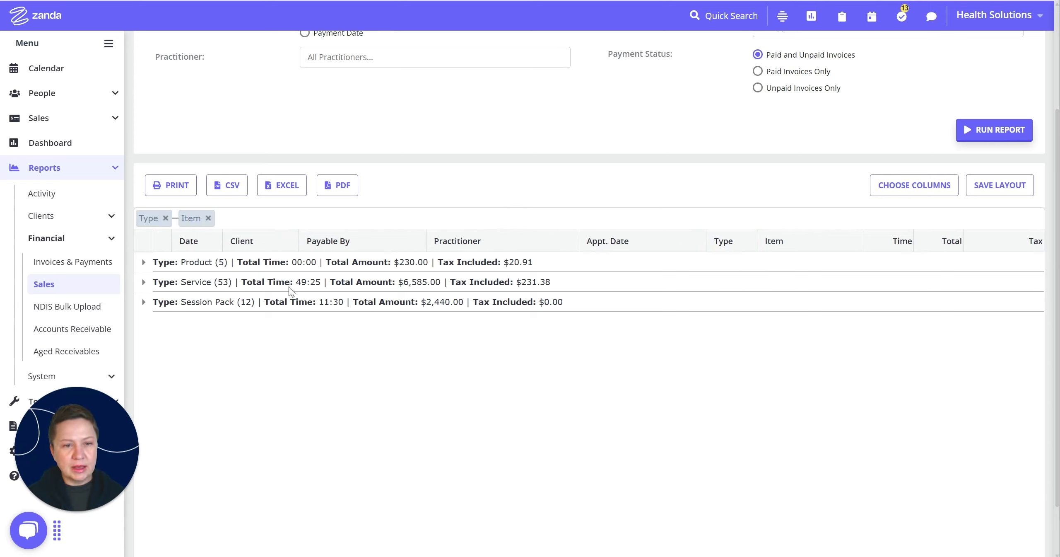
Examine the grouped sales for Yoga Mat under Product and Standard Consultation 2025 under Session Pack.
click(144, 262)
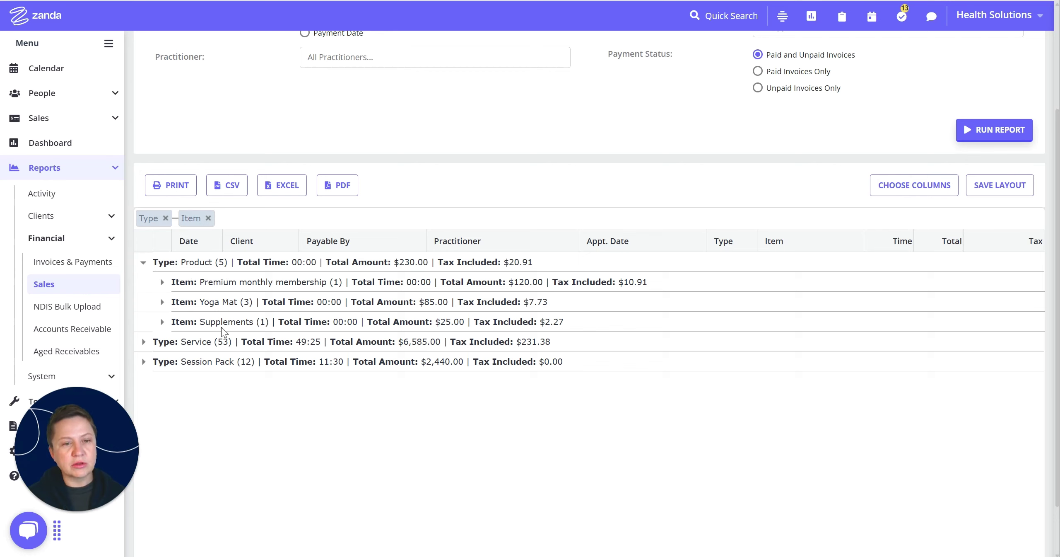
click(162, 302)
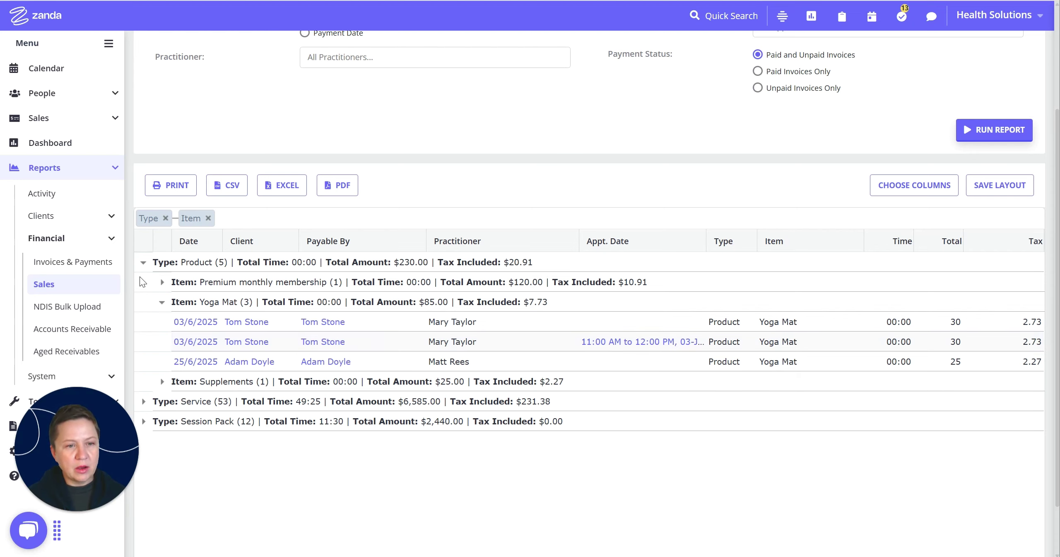
click(143, 263)
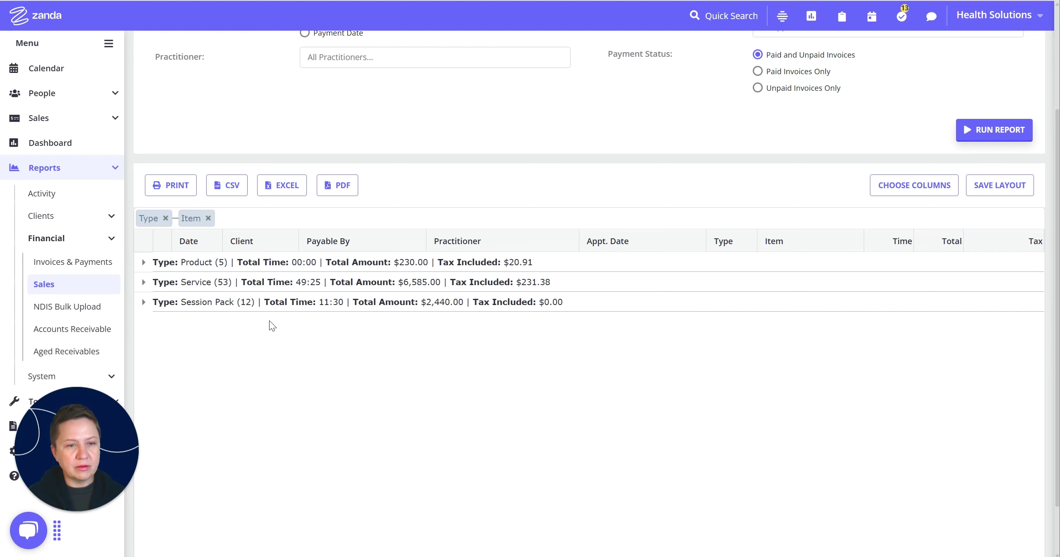
click(143, 304)
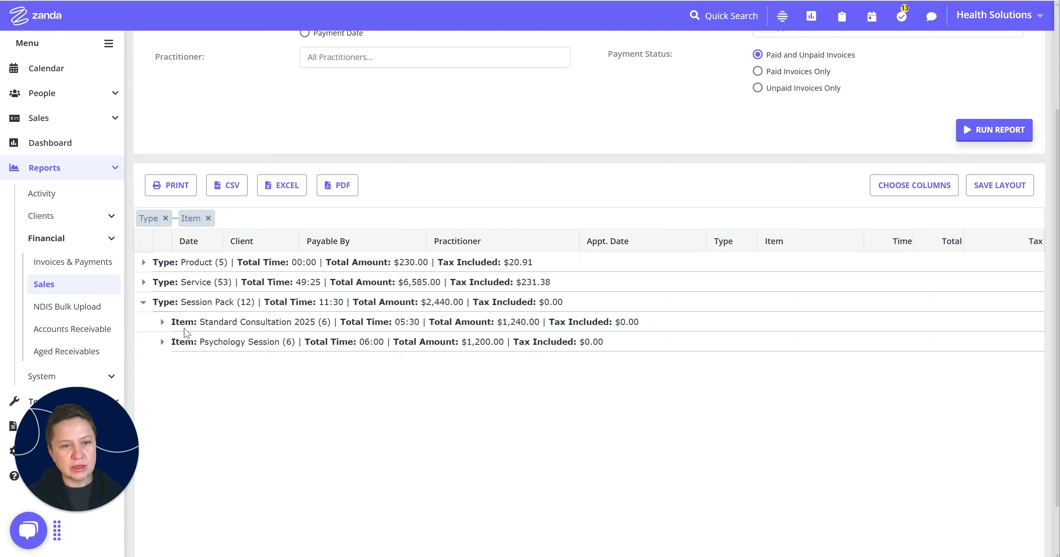
click(162, 322)
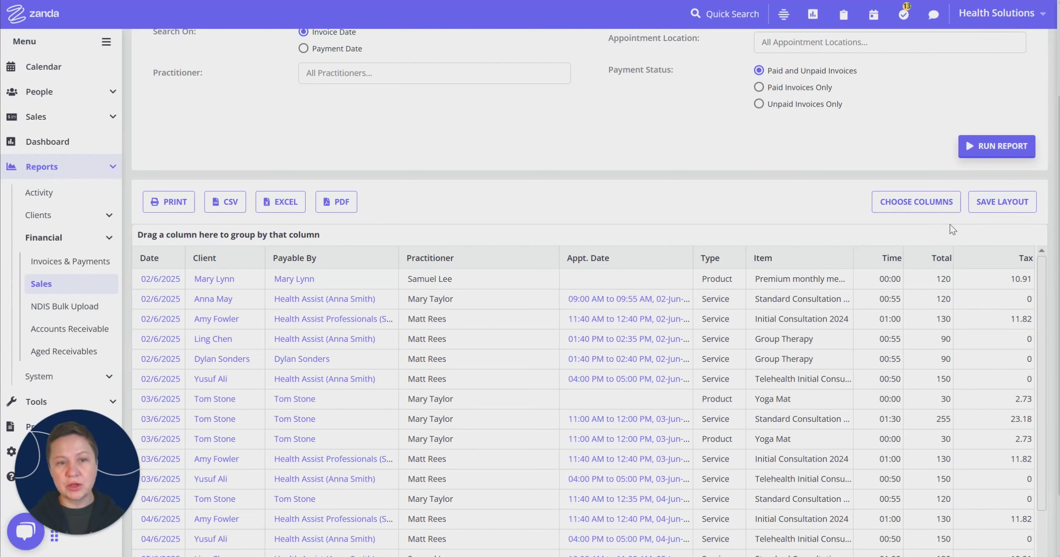
Review the full list of columns that can be shown or hidden in the sales report.
click(916, 203)
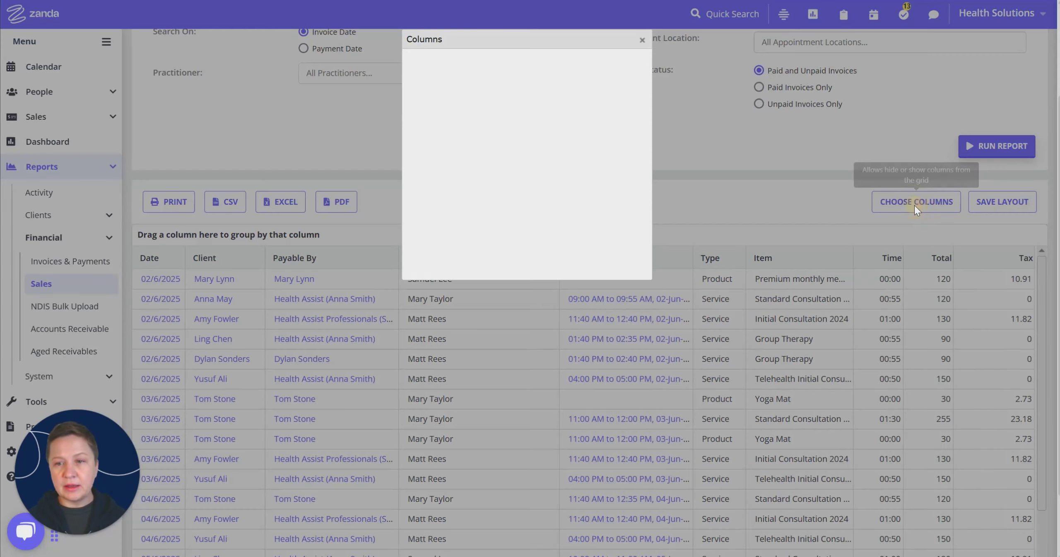
click(642, 40)
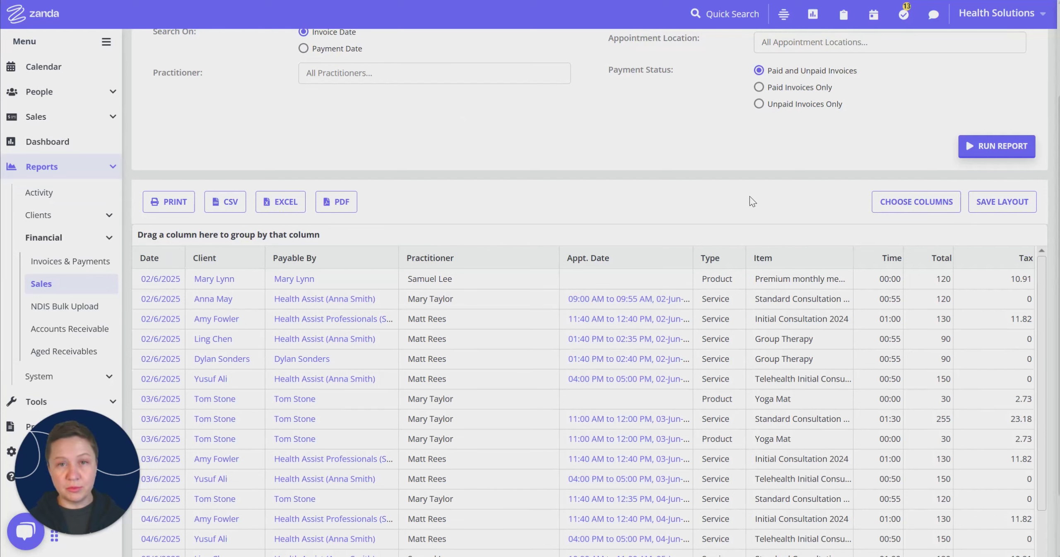
click(916, 203)
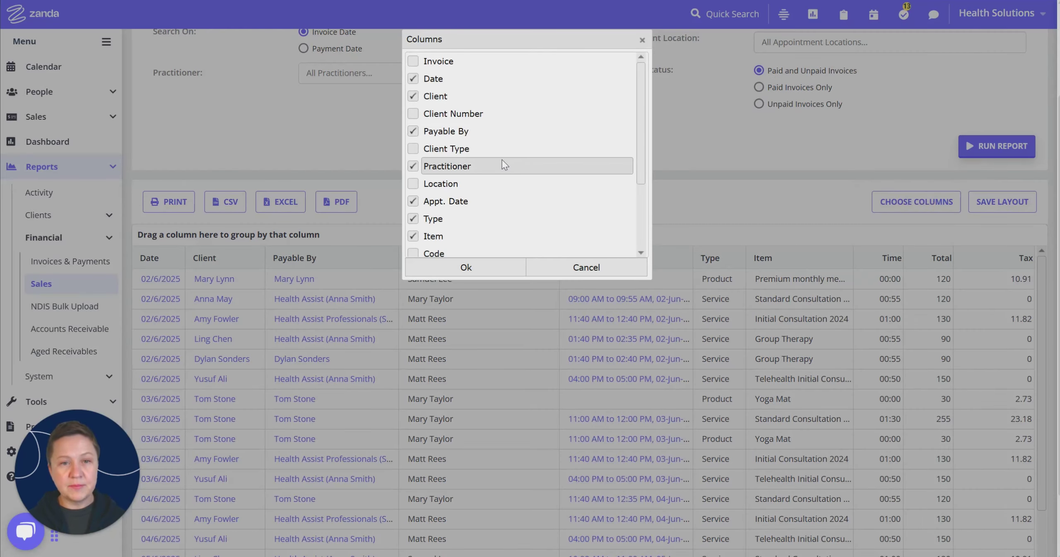
scroll(502, 159, up, 3)
scroll(454, 197, down, 6)
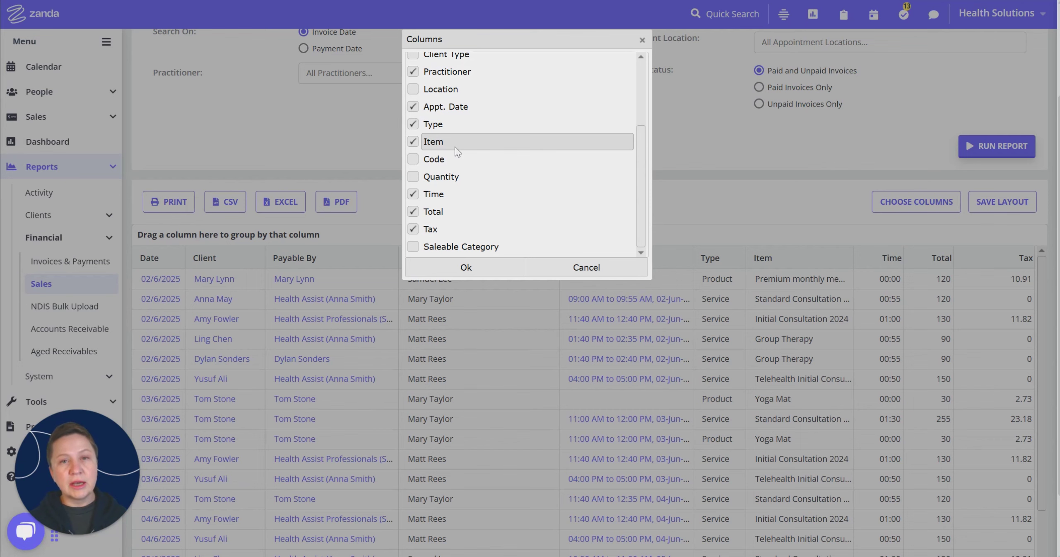
scroll(455, 164, up, 3)
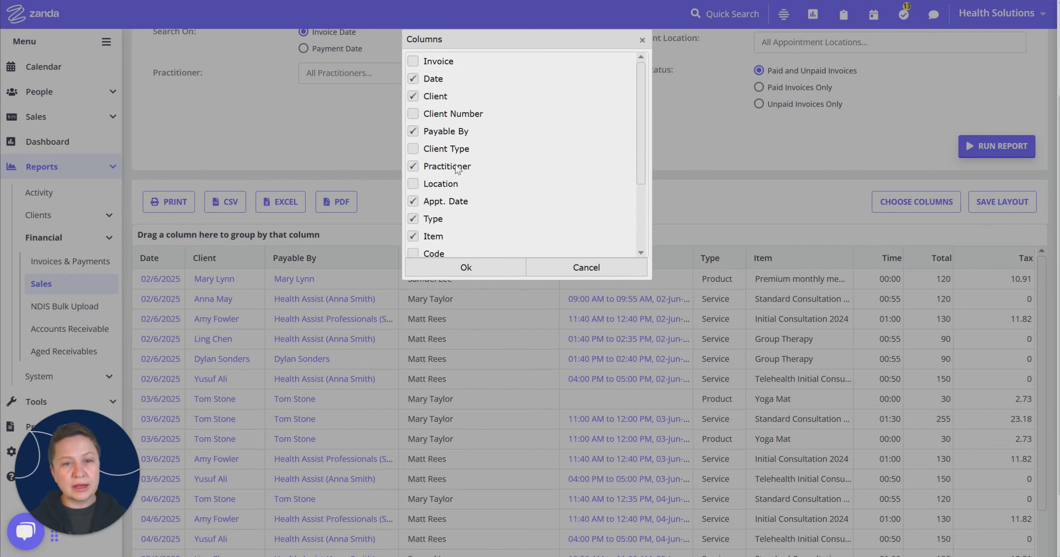
scroll(455, 207, down, 6)
Hide the Date and Client columns, leave Quantity out of the report, and save the report layout.
click(412, 114)
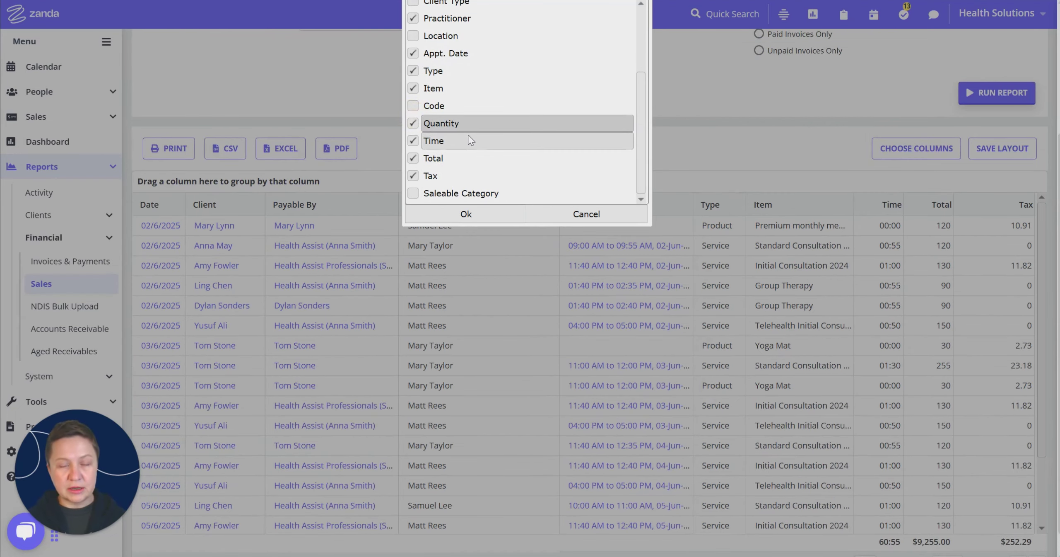
scroll(466, 130, up, 5)
click(413, 150)
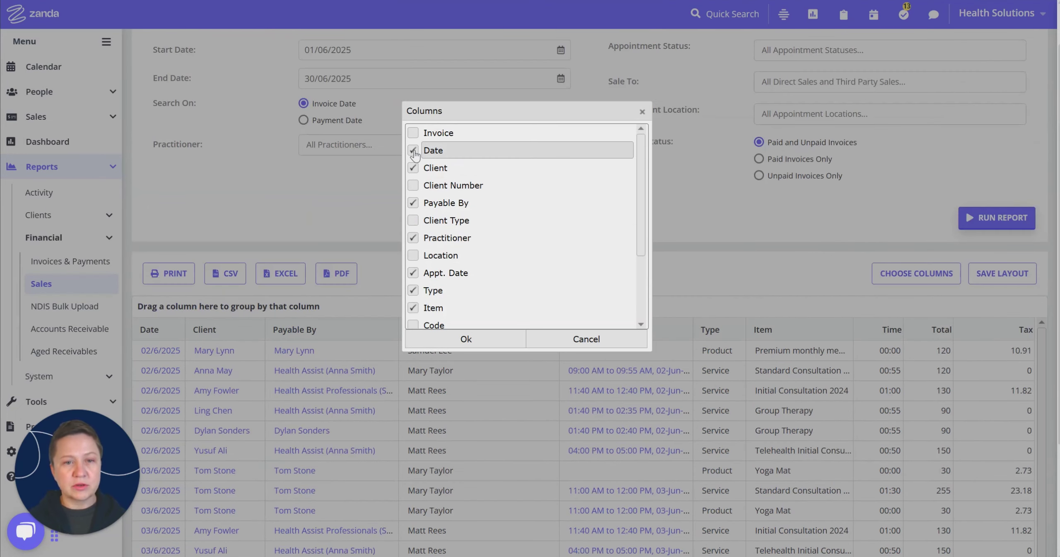
click(413, 170)
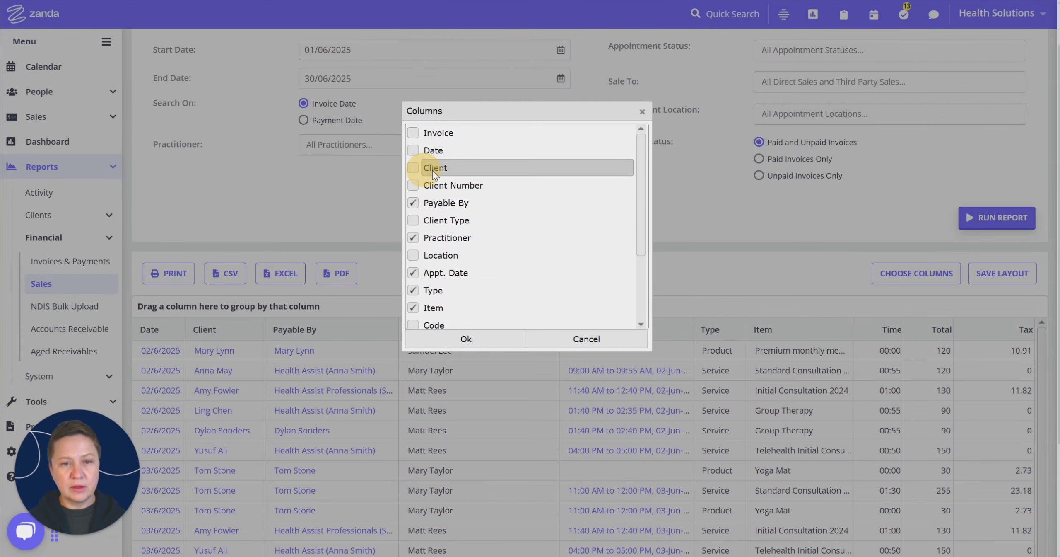
scroll(484, 204, down, 5)
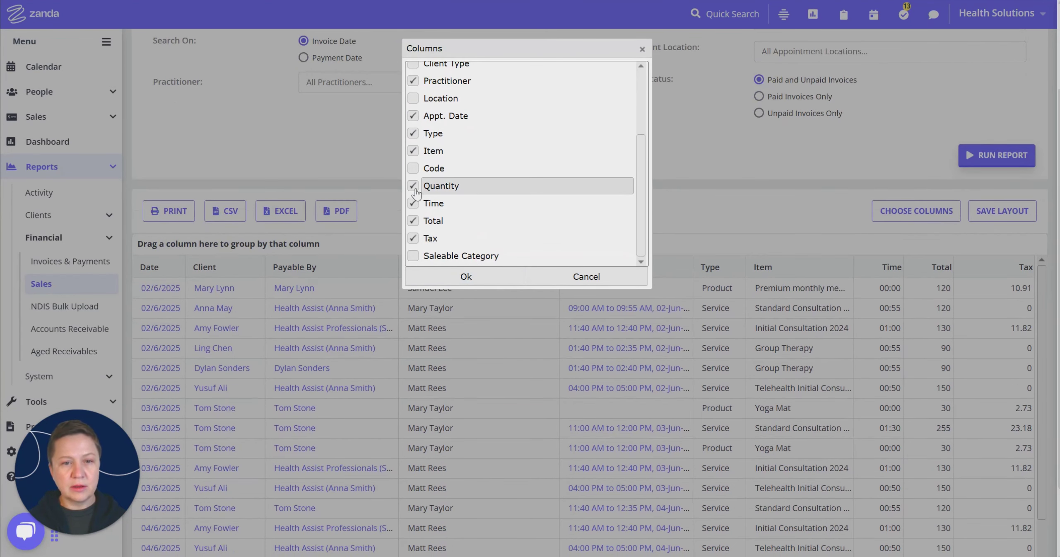
click(413, 186)
click(477, 281)
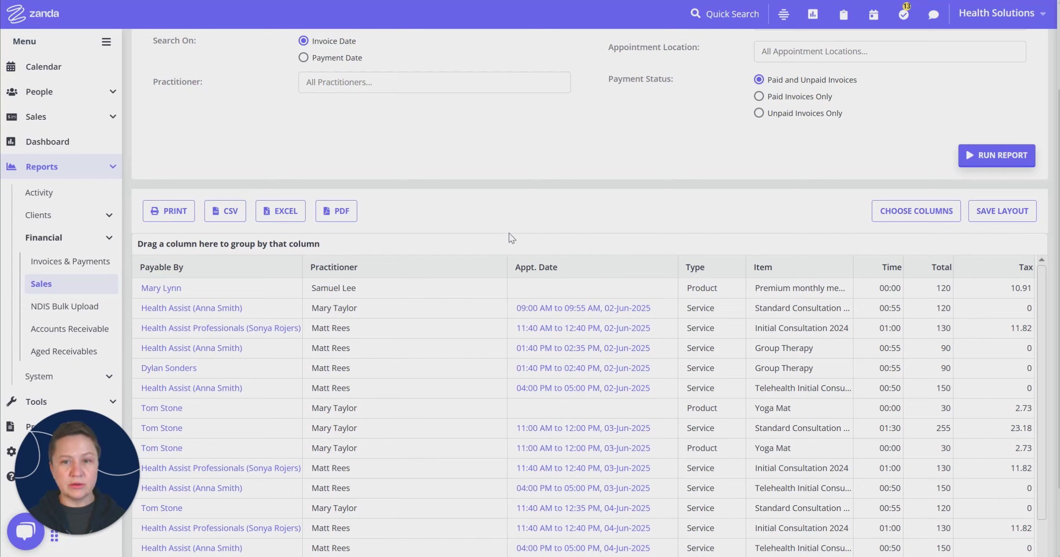
click(987, 213)
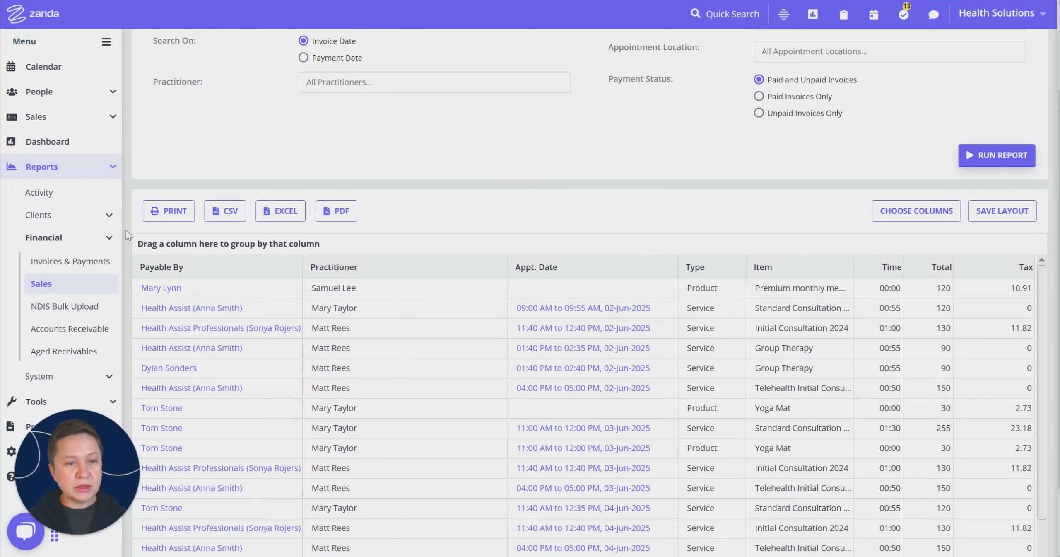
Examine the report's print preview, including its columns and following pages, and cancel the printing.
click(175, 214)
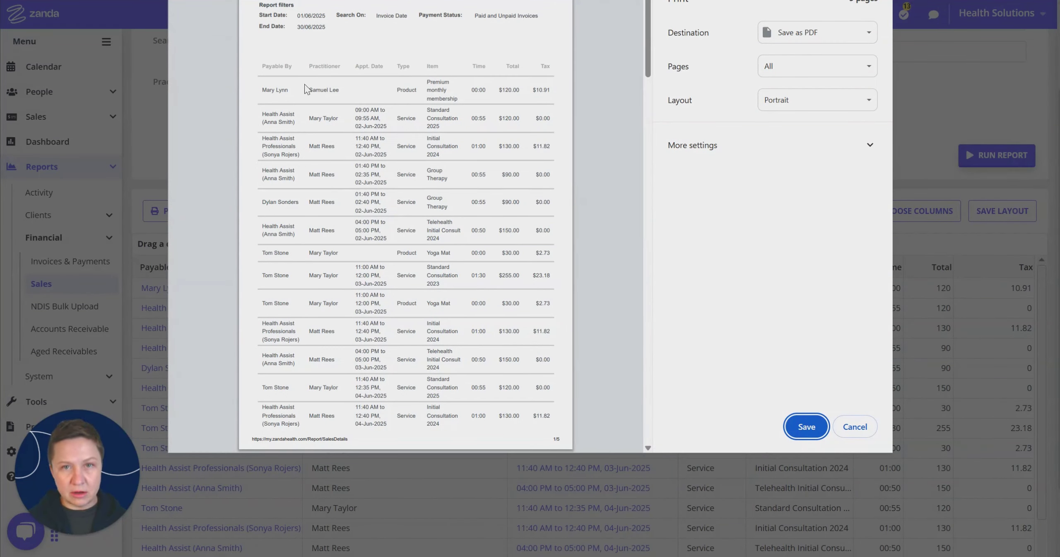
scroll(311, 129, down, 10)
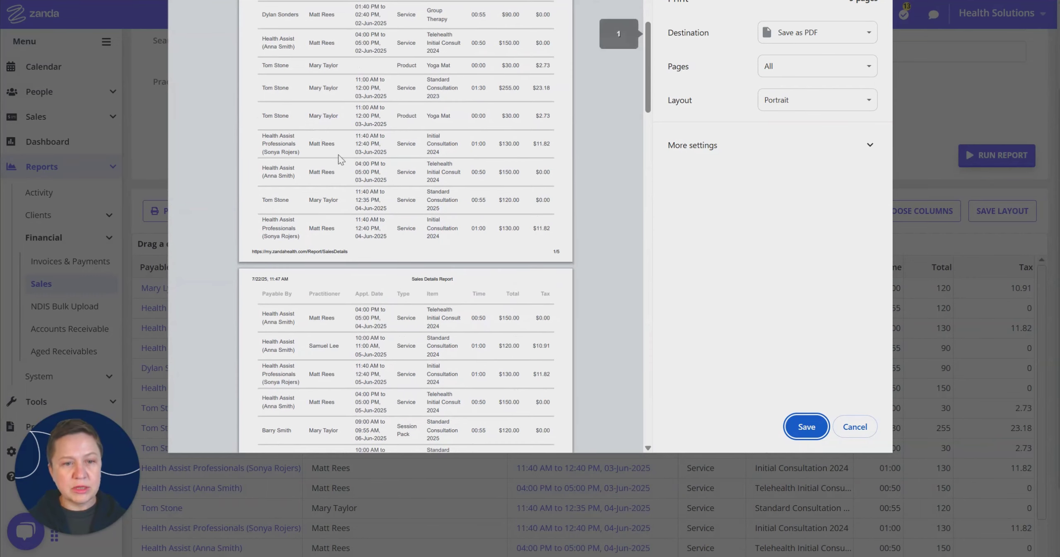
drag(268, 110, 557, 111)
click(855, 427)
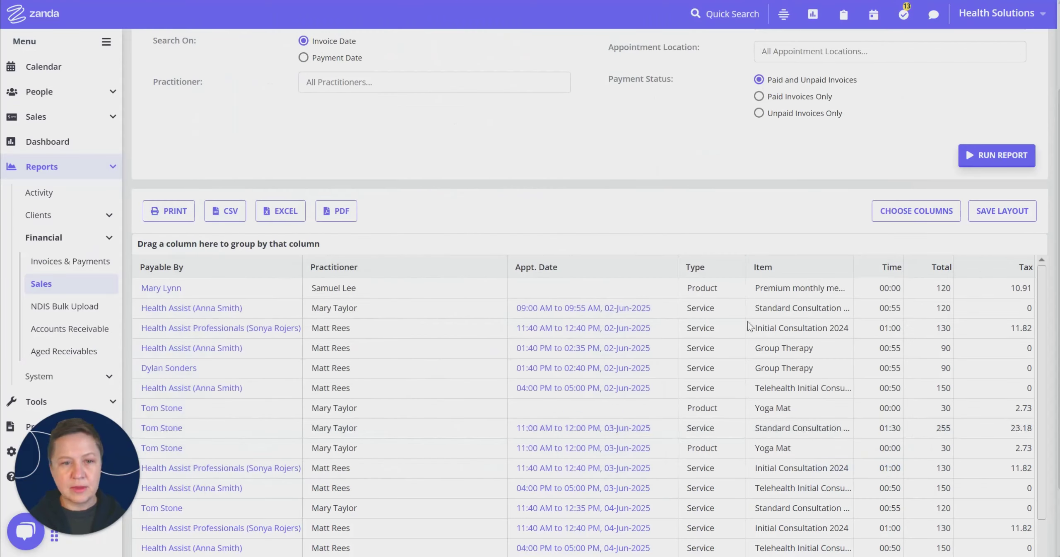